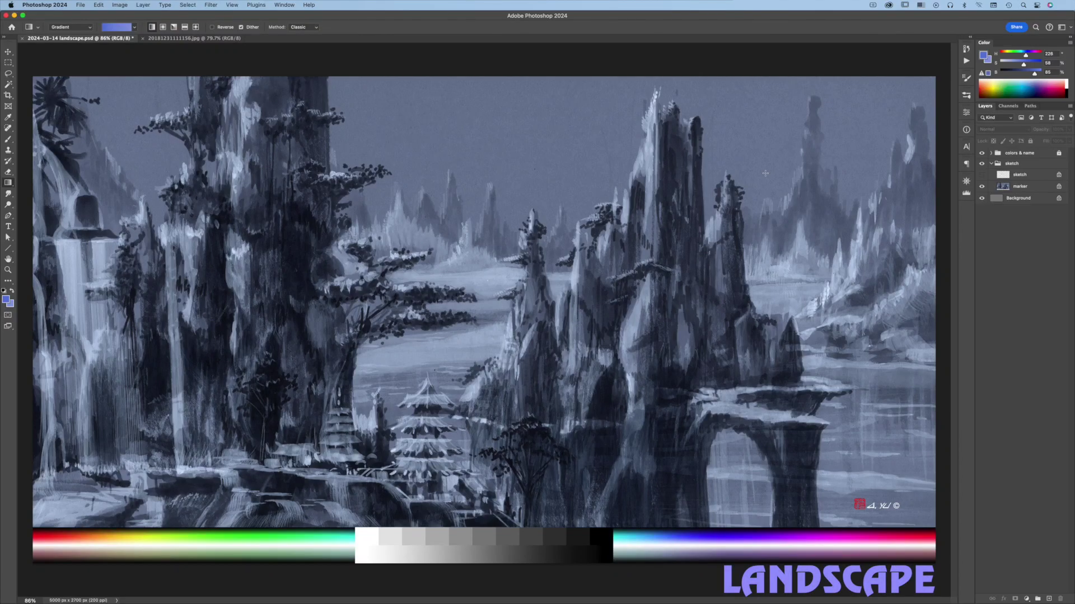
- Look through the available brush presets and close the brush library
click(967, 96)
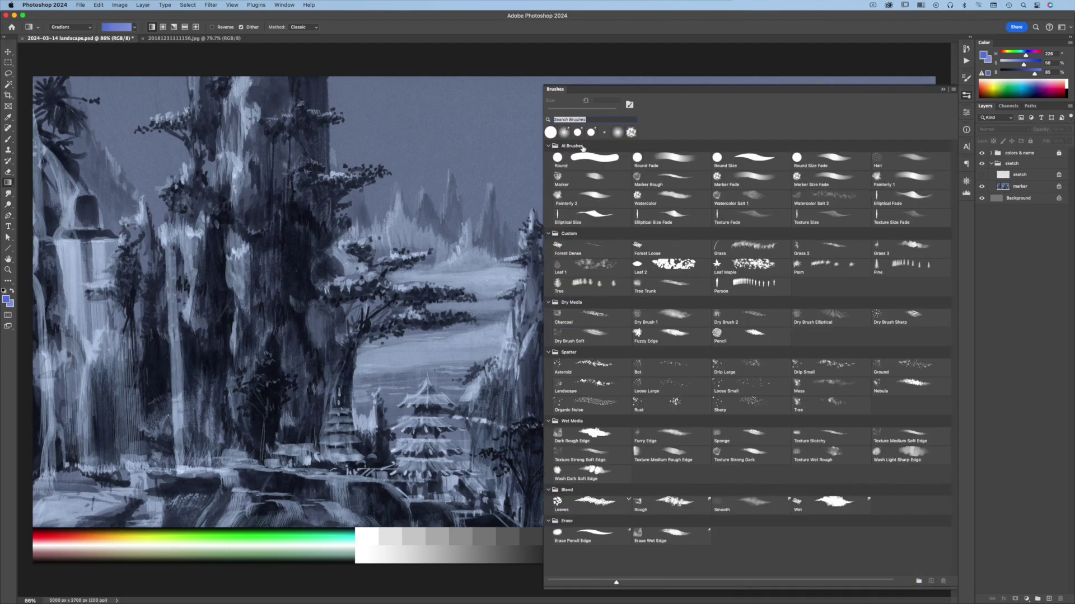
click(966, 96)
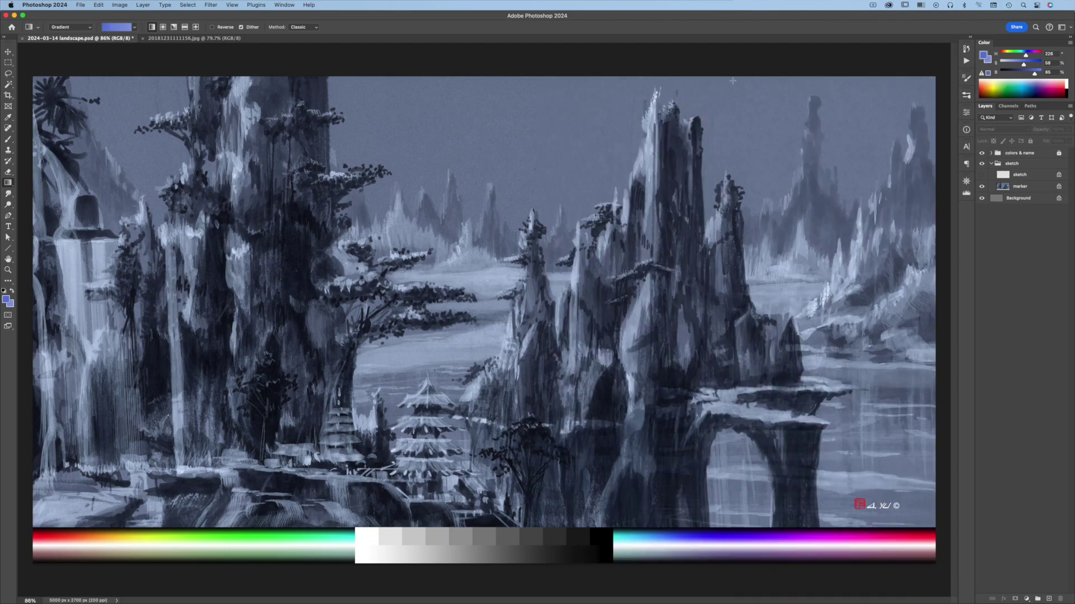
- Show the sketch layer and hide the marker layer so only the line drawing lies over the grey background
click(982, 175)
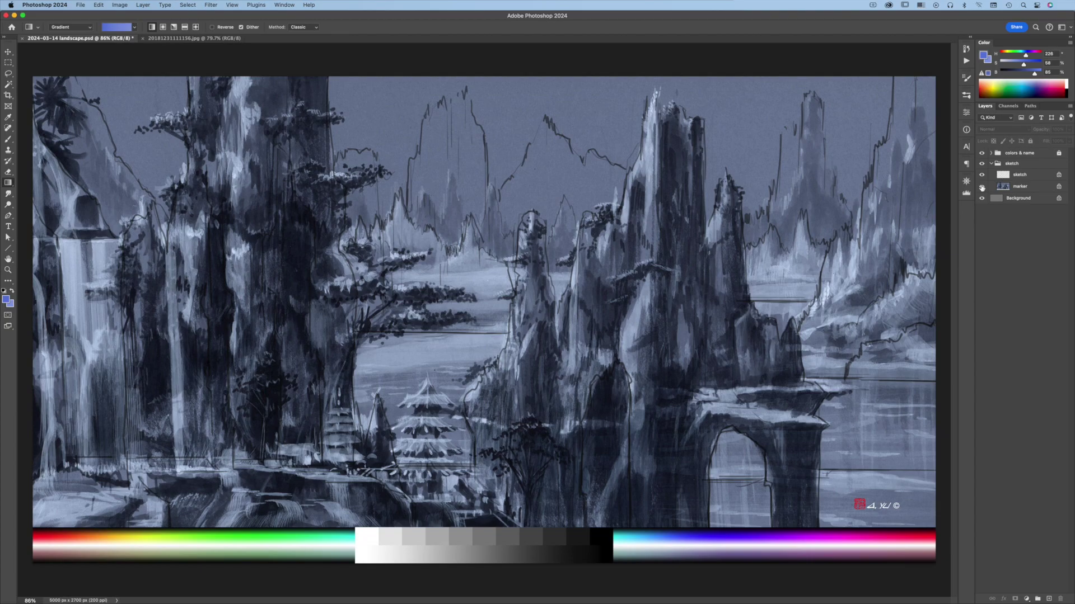
click(982, 186)
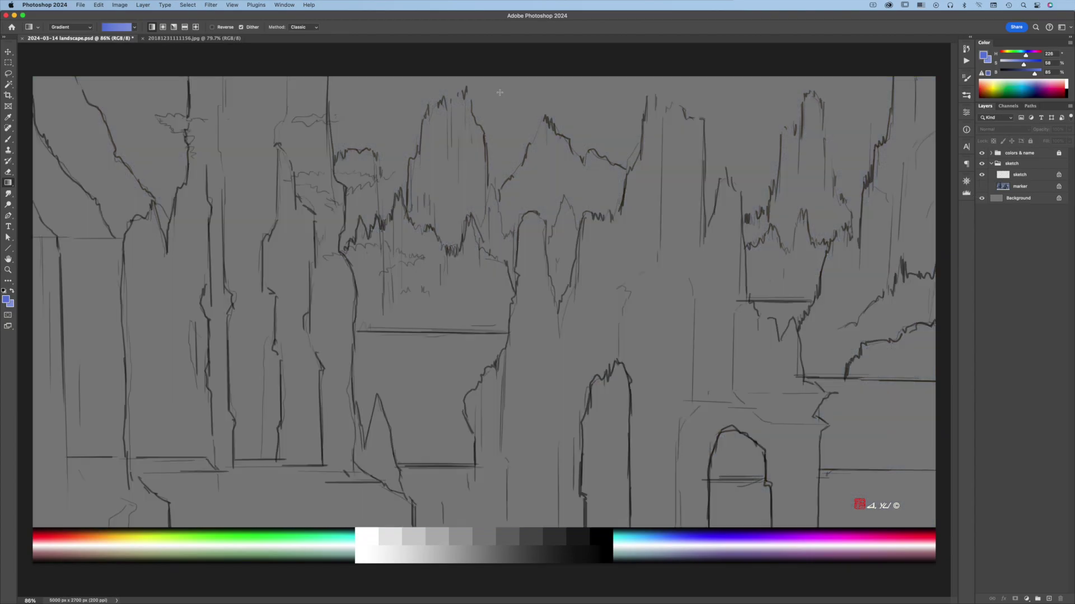
click(981, 199)
- Draw a vertical blue foreground-to-background gradient down the canvas and merge it into the Background layer
click(1043, 200)
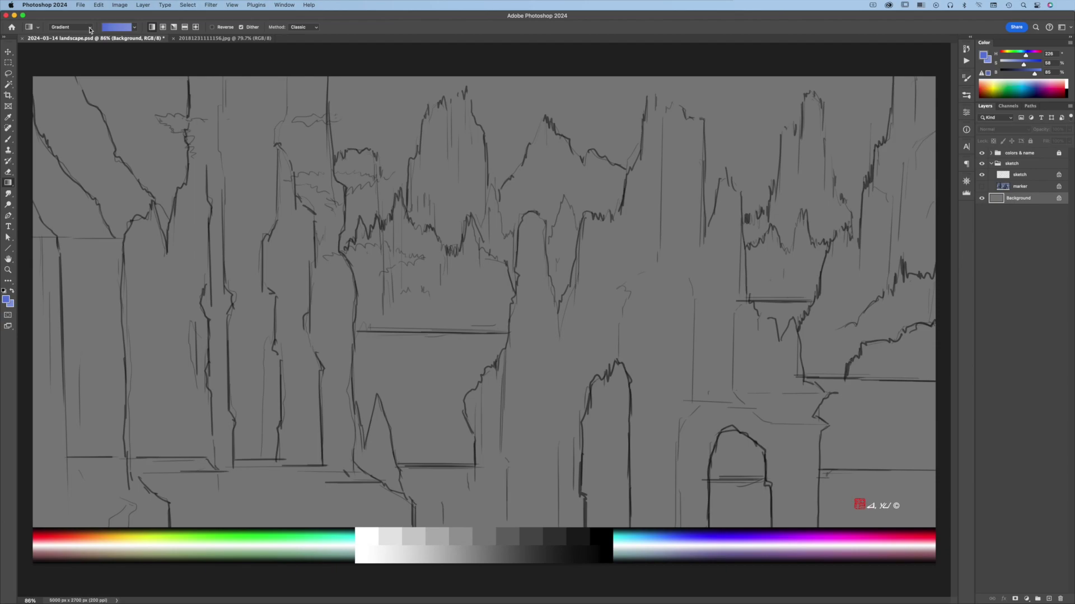
click(134, 28)
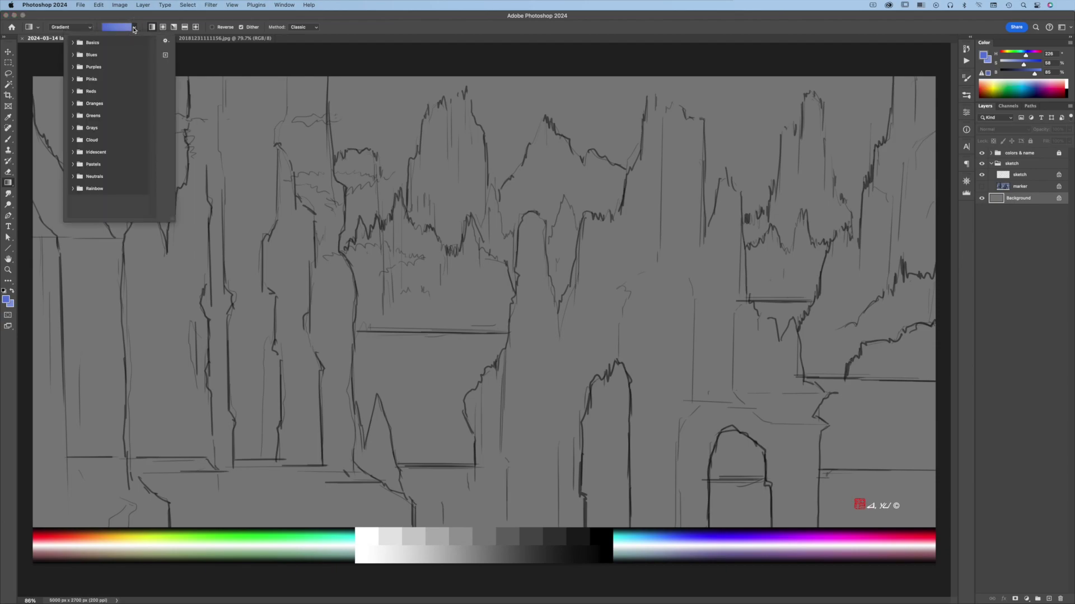
click(72, 42)
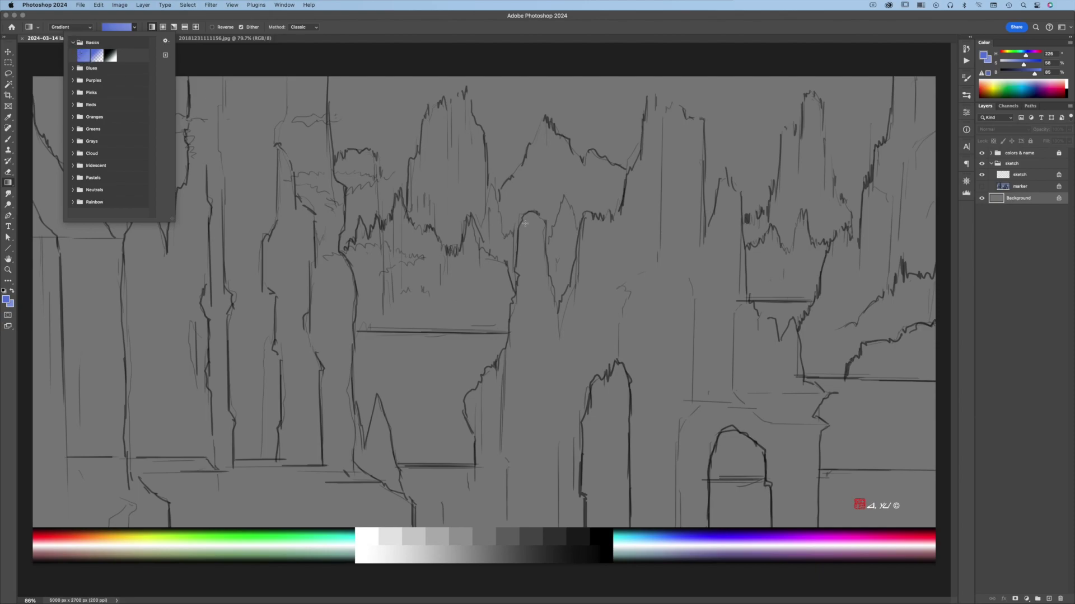
drag(535, 100, 534, 516)
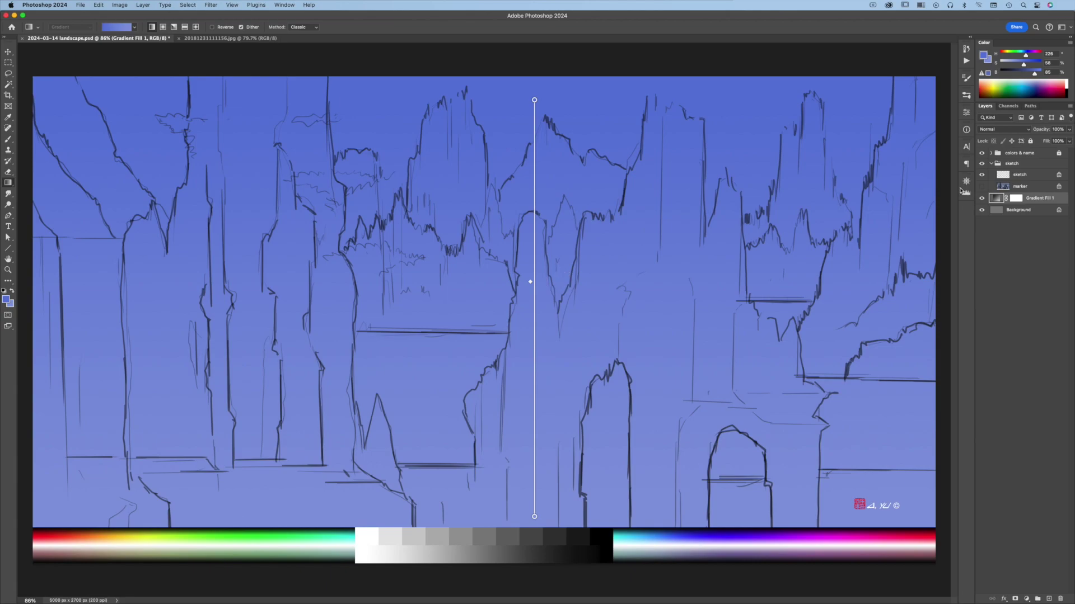
right_click(1044, 201)
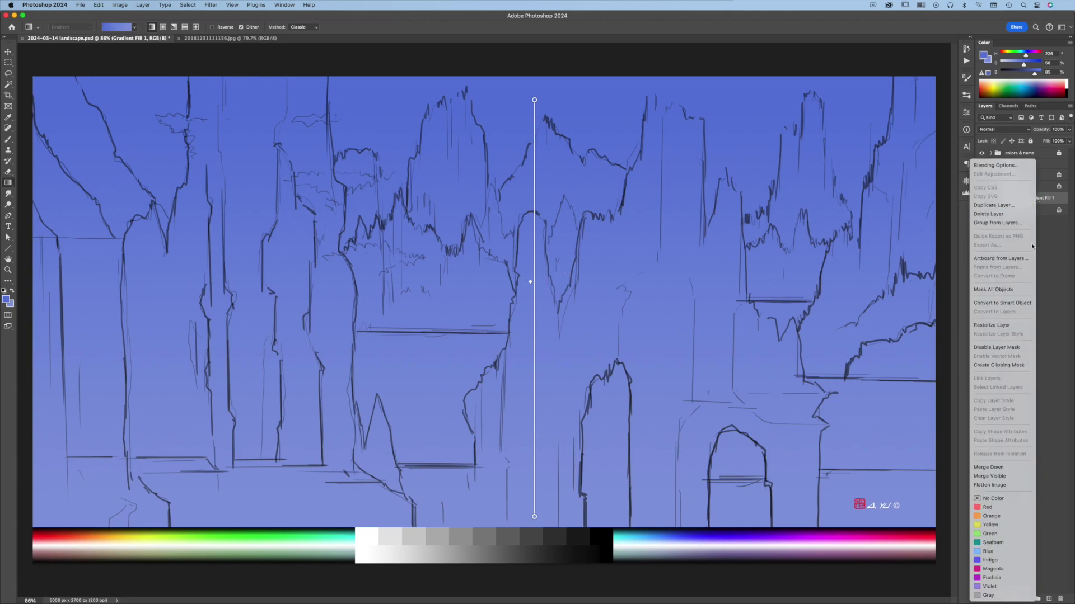
click(1003, 468)
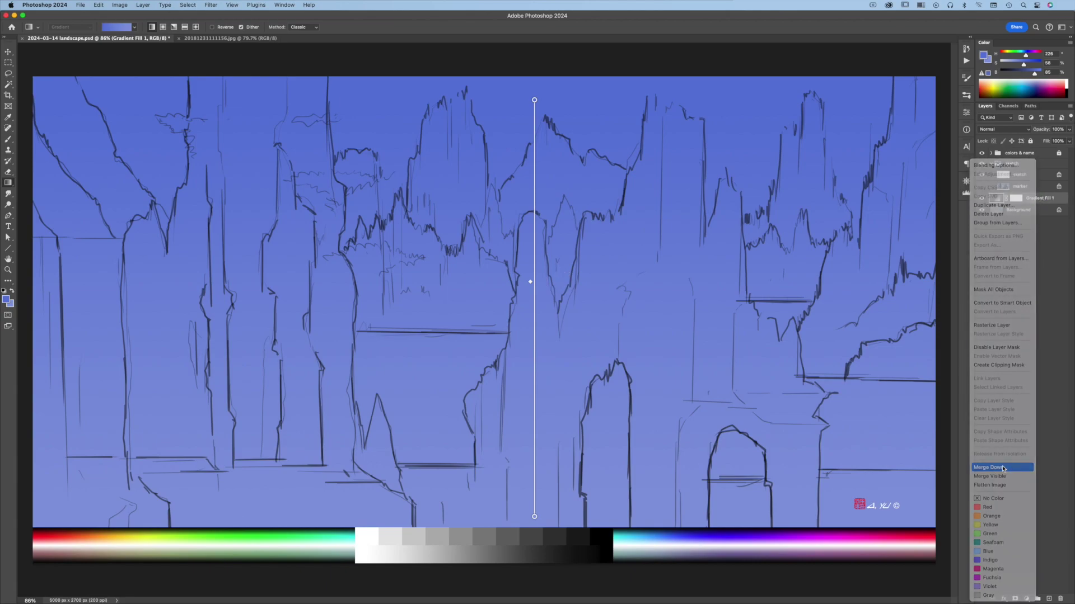
- Lasso the foreground cliffs and central rock formation along the sketch lines, excluding the two arch openings
key(shift+l)
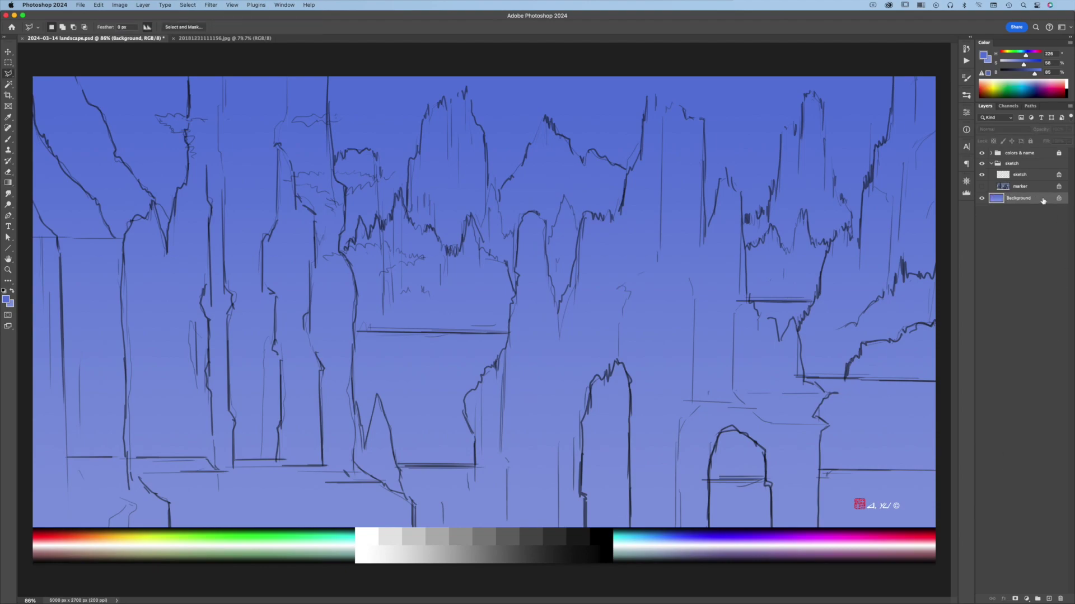
right_click(8, 73)
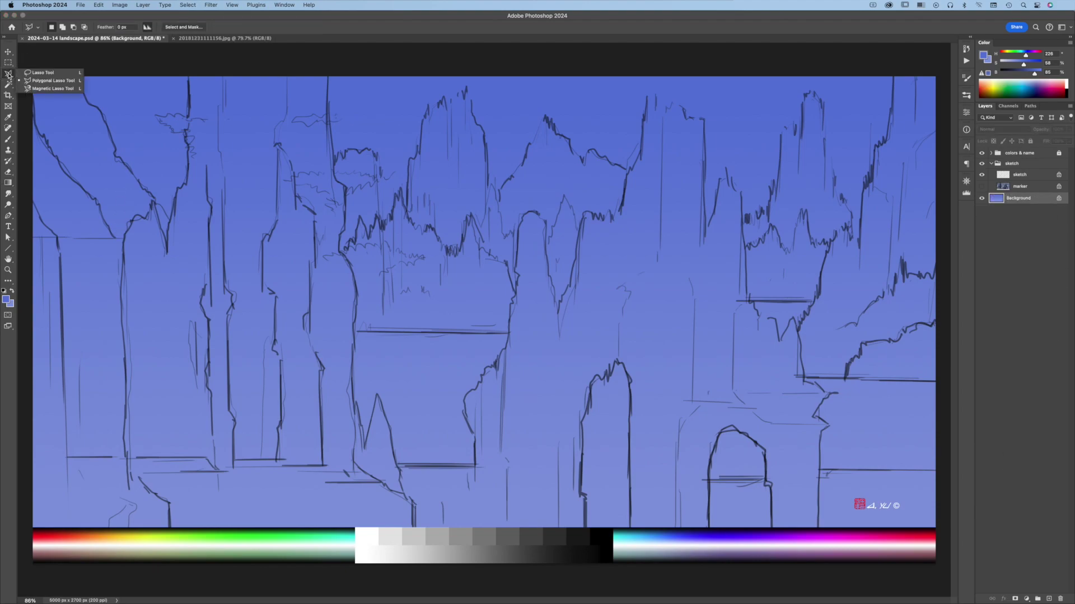
click(40, 73)
mouse_move(127, 495)
mouse_down()
mouse_move(122, 280)
mouse_move(190, 62)
mouse_move(342, 179)
mouse_move(353, 336)
mouse_move(386, 426)
mouse_move(314, 545)
mouse_move(134, 498)
mouse_up()
mouse_move(29, 193)
mouse_down()
mouse_move(67, 237)
mouse_move(159, 452)
mouse_move(24, 360)
mouse_move(25, 201)
mouse_up()
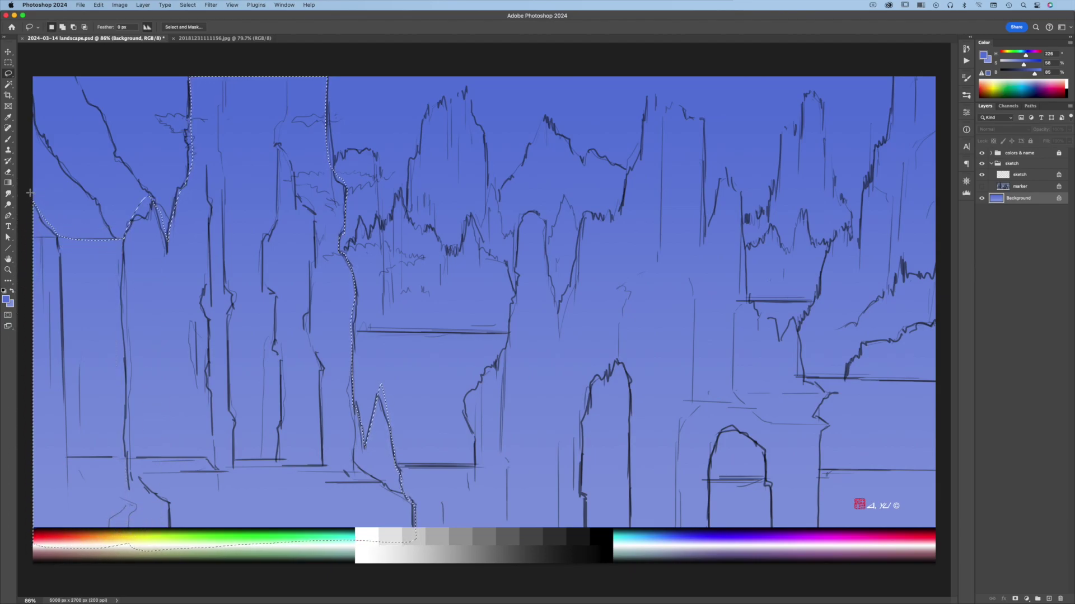
mouse_move(625, 136)
mouse_down()
mouse_move(557, 283)
mouse_move(475, 386)
mouse_move(643, 547)
mouse_move(814, 414)
mouse_move(750, 296)
mouse_move(677, 101)
mouse_move(653, 96)
mouse_up()
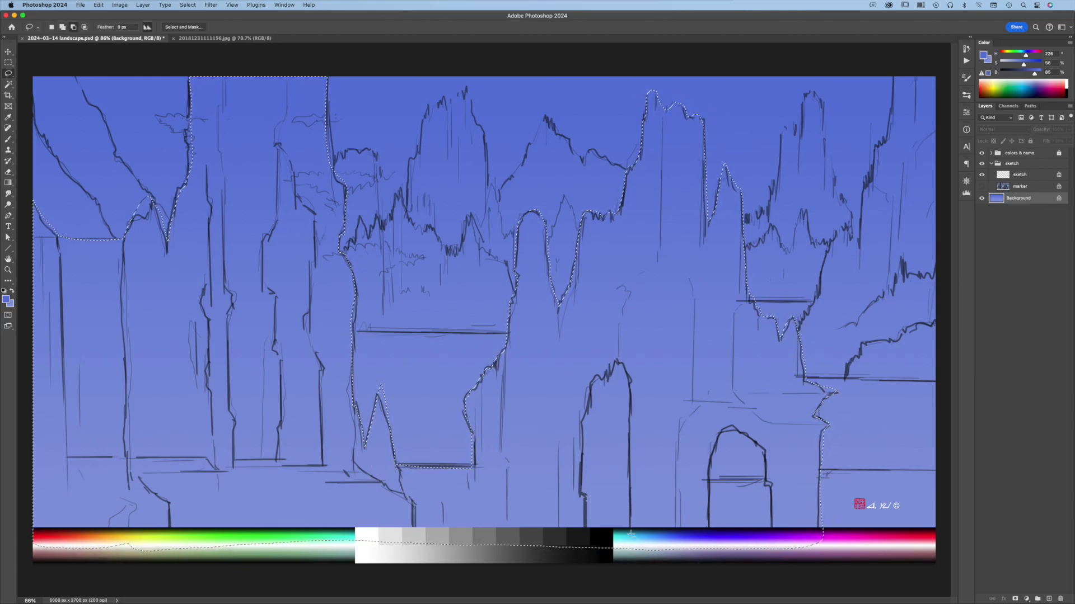
mouse_move(630, 537)
mouse_down()
mouse_move(626, 367)
mouse_move(596, 374)
mouse_move(582, 468)
mouse_move(585, 525)
mouse_move(594, 547)
mouse_up()
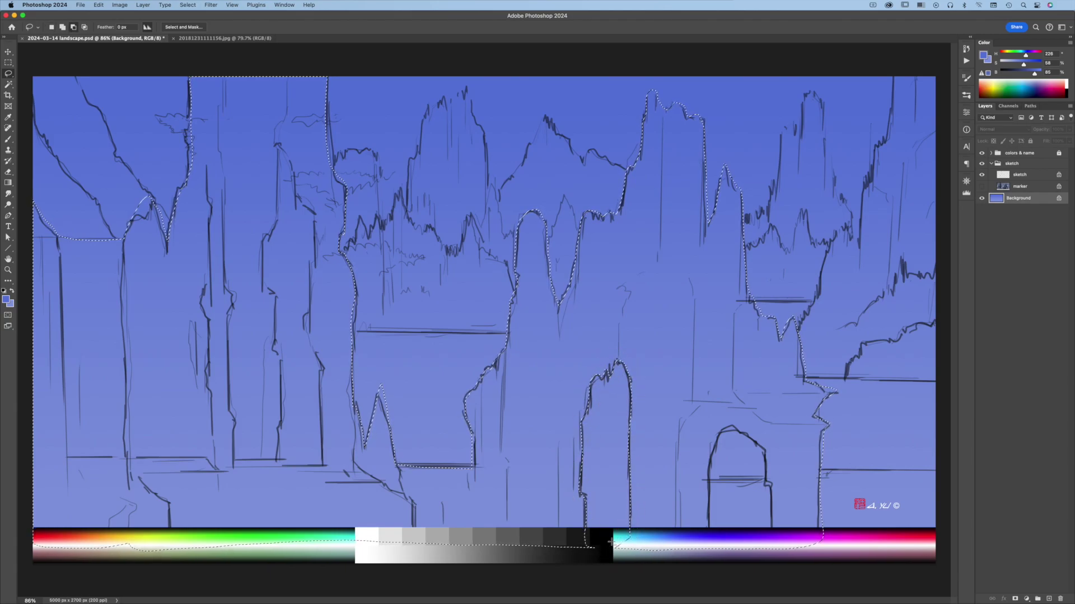
mouse_move(709, 538)
mouse_down()
mouse_move(720, 437)
mouse_move(751, 440)
mouse_move(772, 550)
mouse_move(709, 555)
mouse_up()
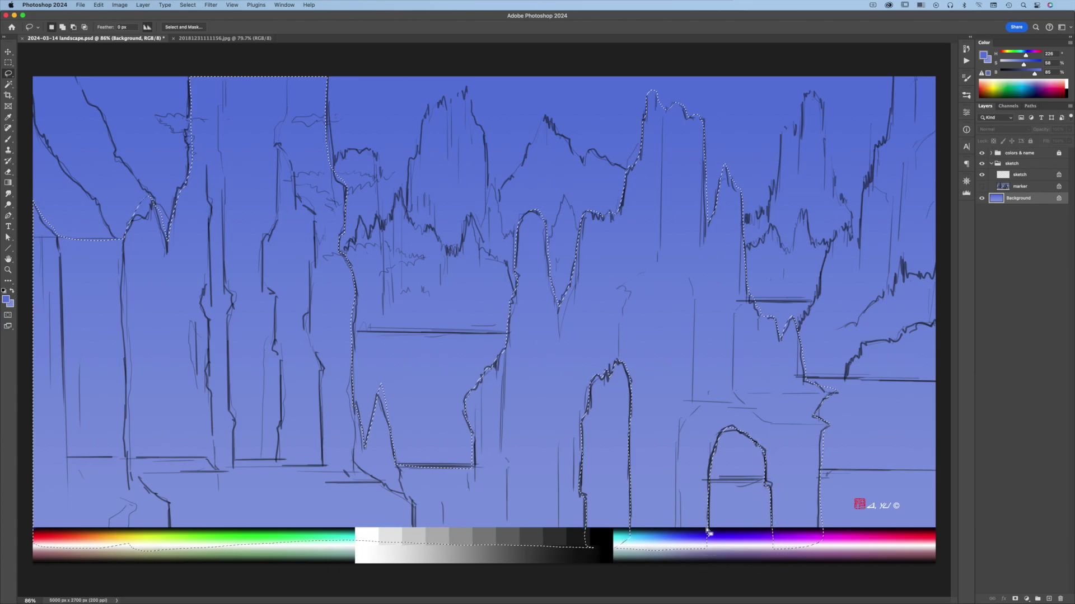
- Copy the selected foreground rocks to a new layer and check its shape by briefly hiding the Background layer
click(142, 5)
mouse_move(147, 16)
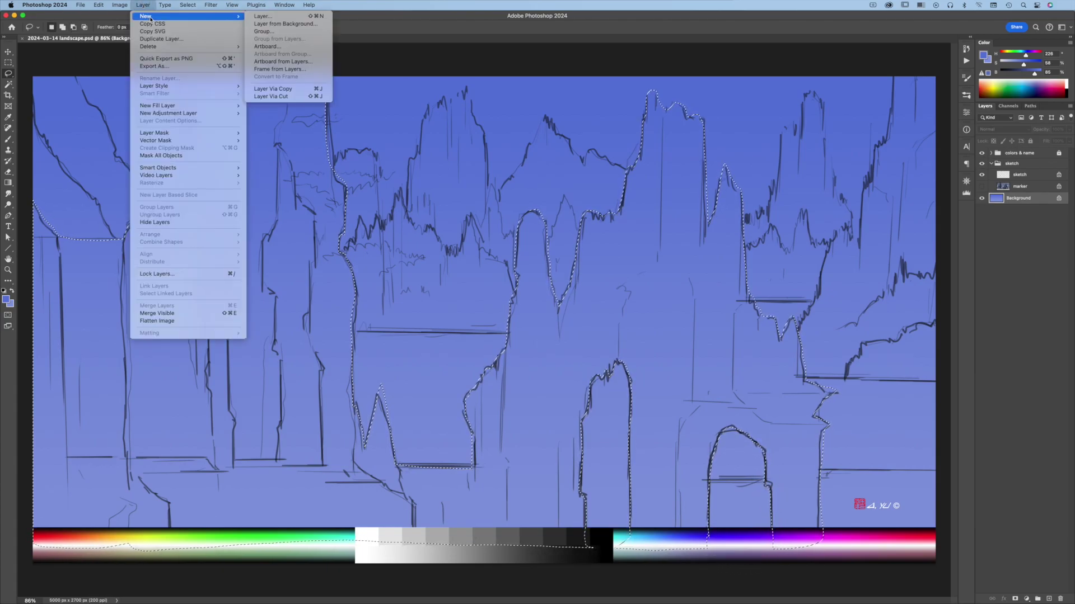
click(291, 89)
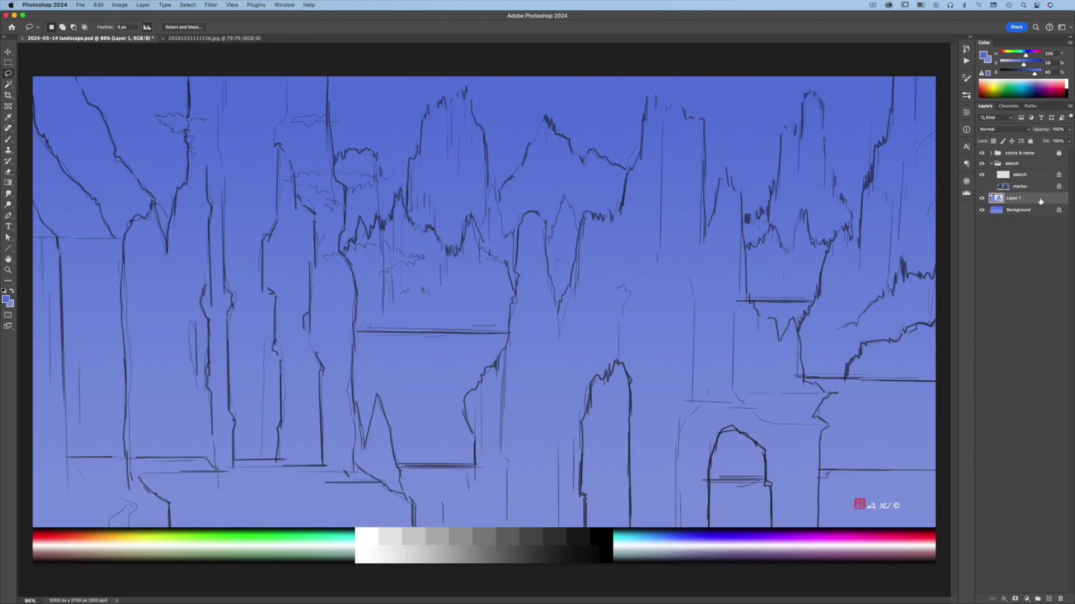
click(983, 211)
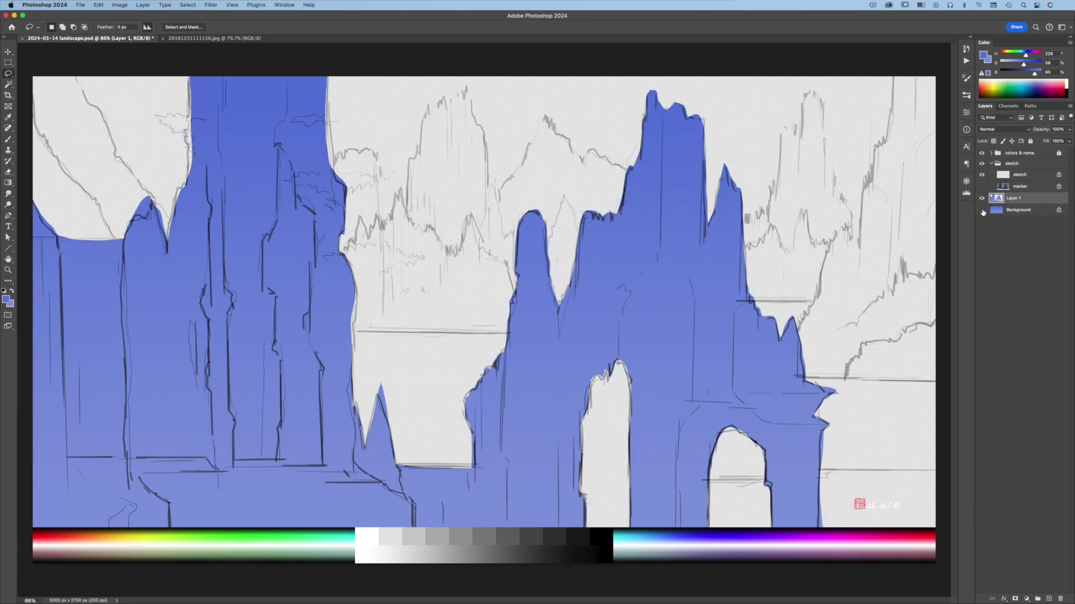
click(982, 211)
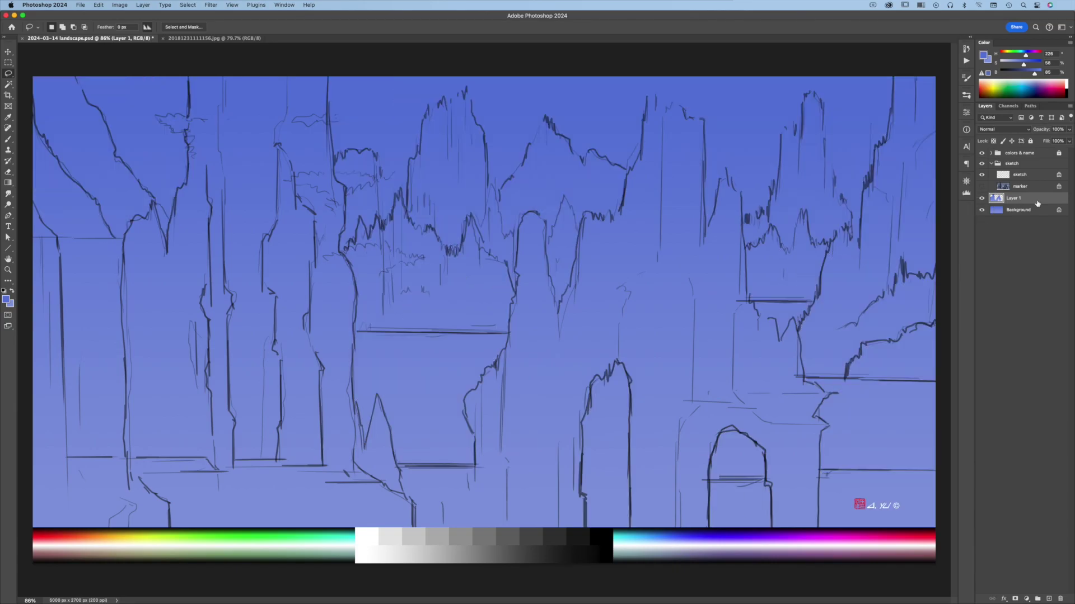
- Darken the foreground rock layer with Levels by setting the midtone input to 0.40
click(119, 4)
mouse_move(124, 28)
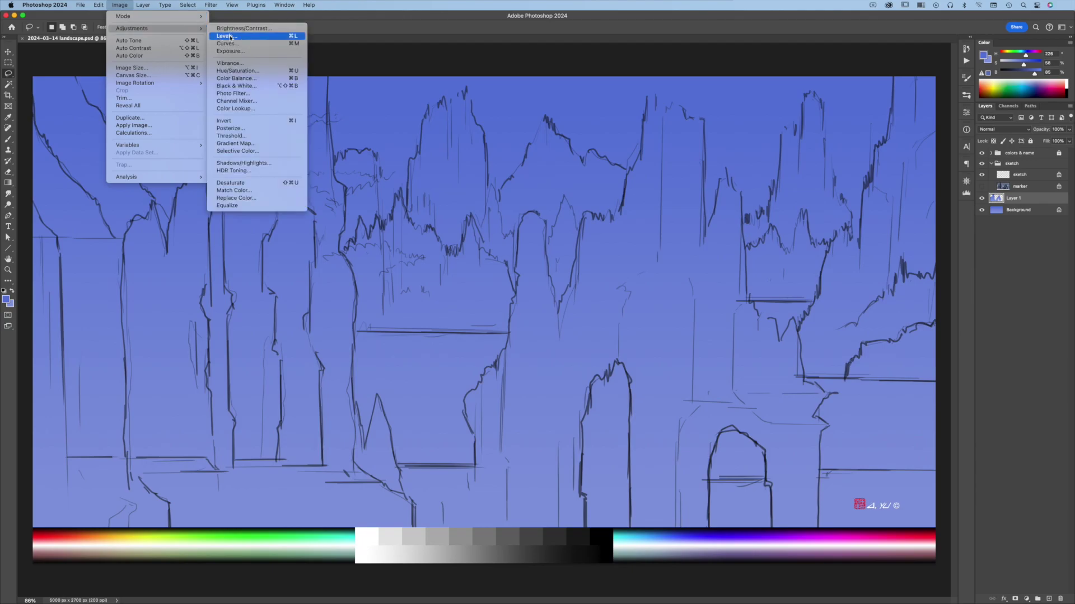
click(263, 39)
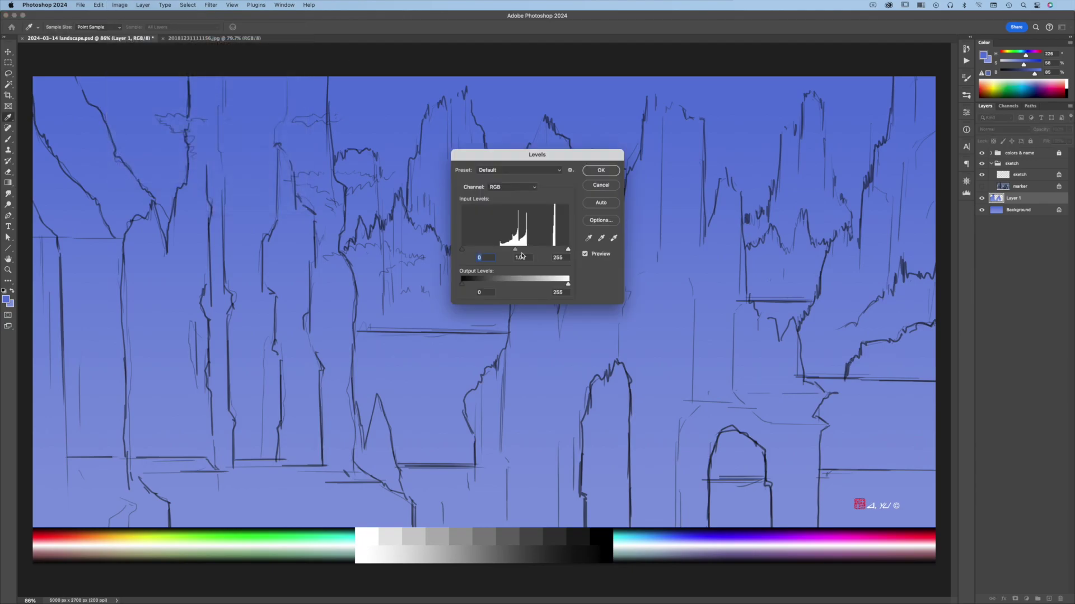
drag(516, 253, 542, 253)
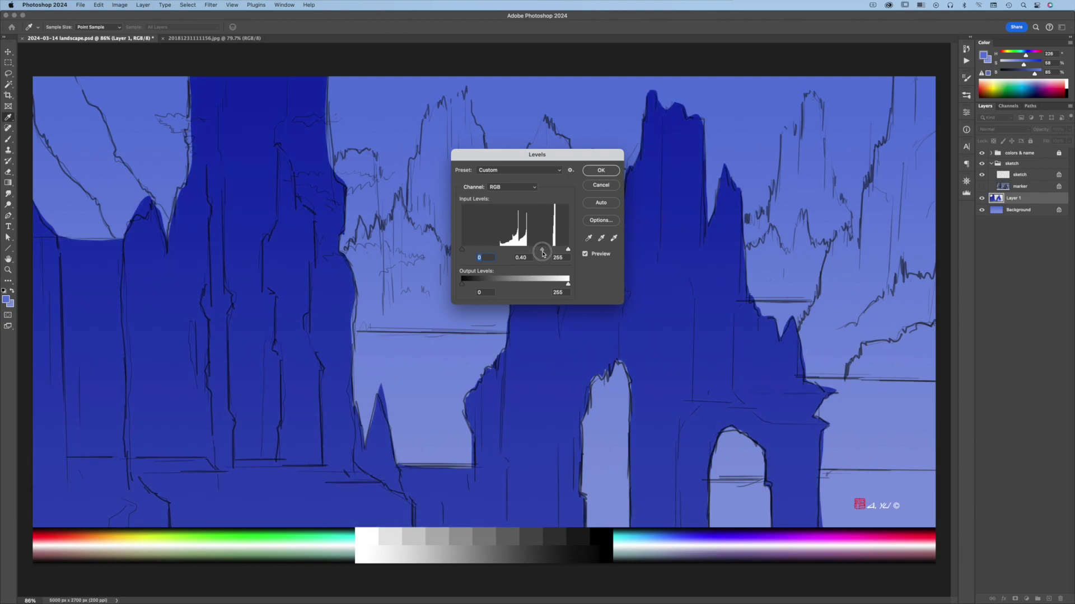
click(601, 171)
- Lasso the middle-distance mountains down to their waterlines on the Background layer and copy them to a new layer
click(1044, 210)
mouse_move(31, 92)
mouse_down()
mouse_move(84, 288)
mouse_move(33, 254)
mouse_up()
mouse_move(338, 265)
mouse_down()
mouse_move(358, 215)
mouse_move(471, 216)
mouse_move(463, 334)
mouse_move(342, 334)
mouse_up()
mouse_move(565, 193)
mouse_down()
mouse_move(545, 322)
mouse_move(546, 254)
mouse_up()
mouse_move(784, 361)
mouse_down()
mouse_move(895, 67)
mouse_move(946, 386)
mouse_move(785, 379)
mouse_up()
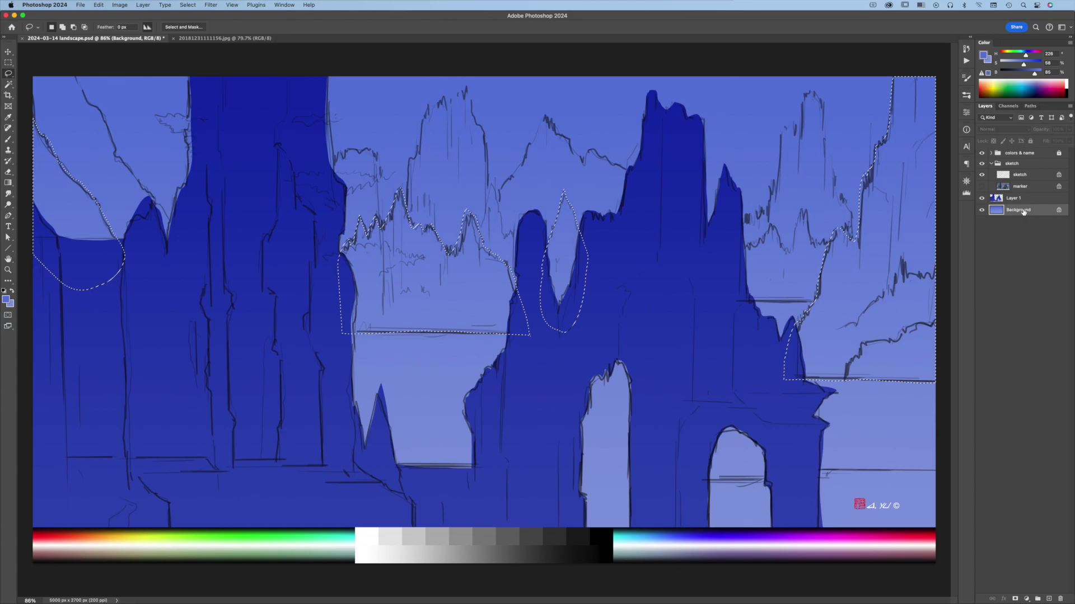
click(143, 5)
mouse_move(184, 17)
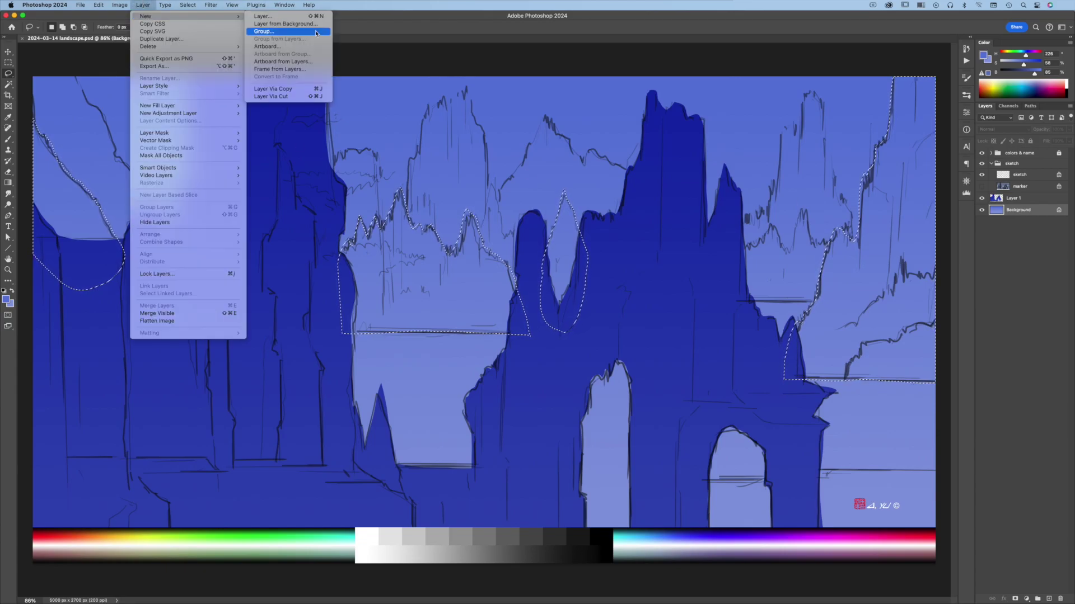
click(296, 90)
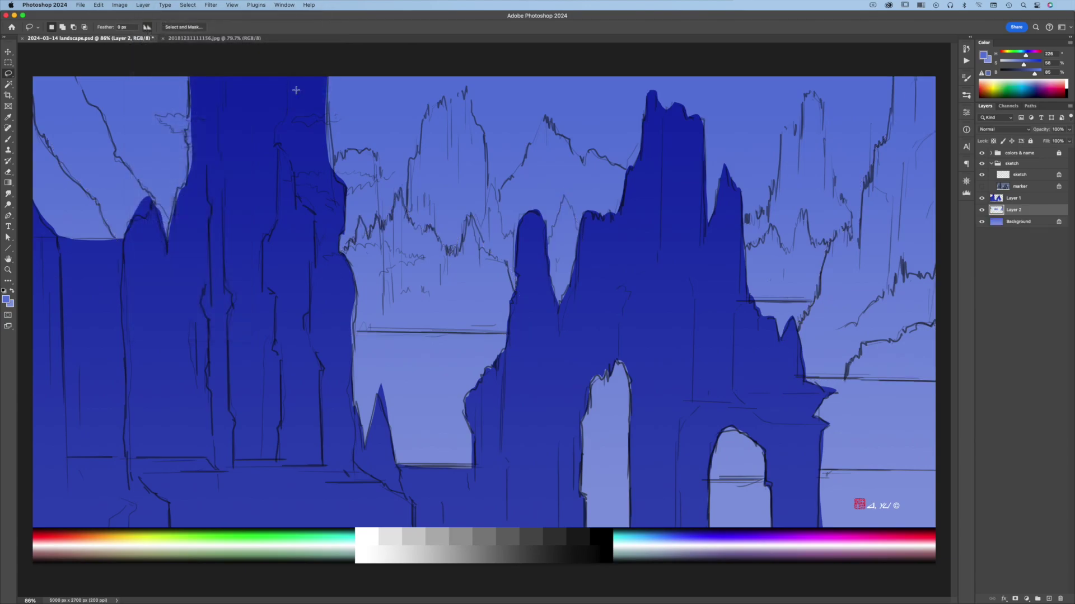
- Darken the middle-distance mountain layer with Levels by setting the midtone input to .55
click(123, 5)
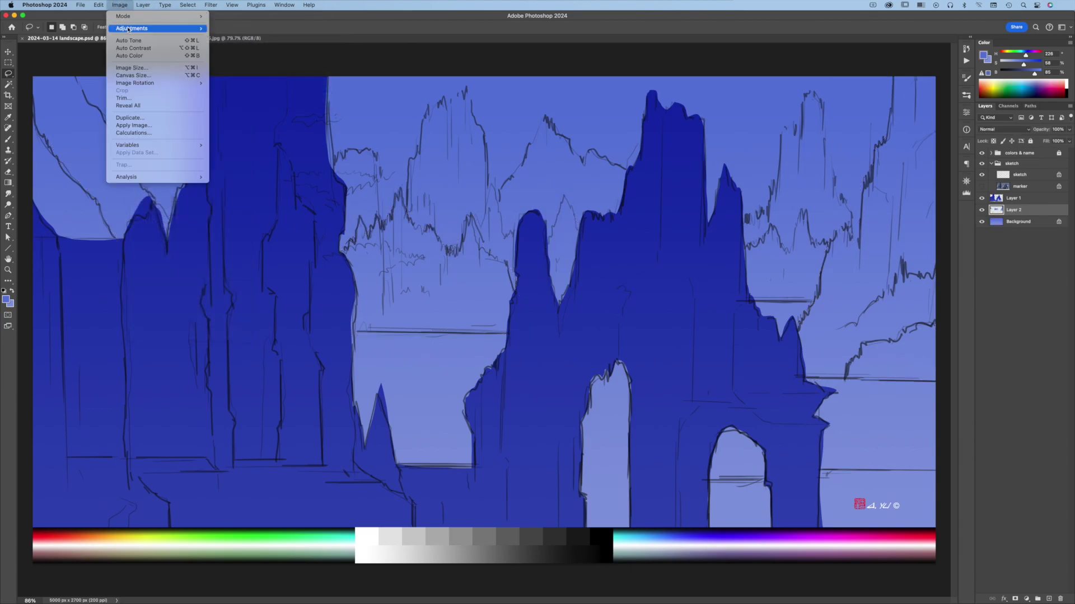
mouse_move(157, 28)
click(264, 35)
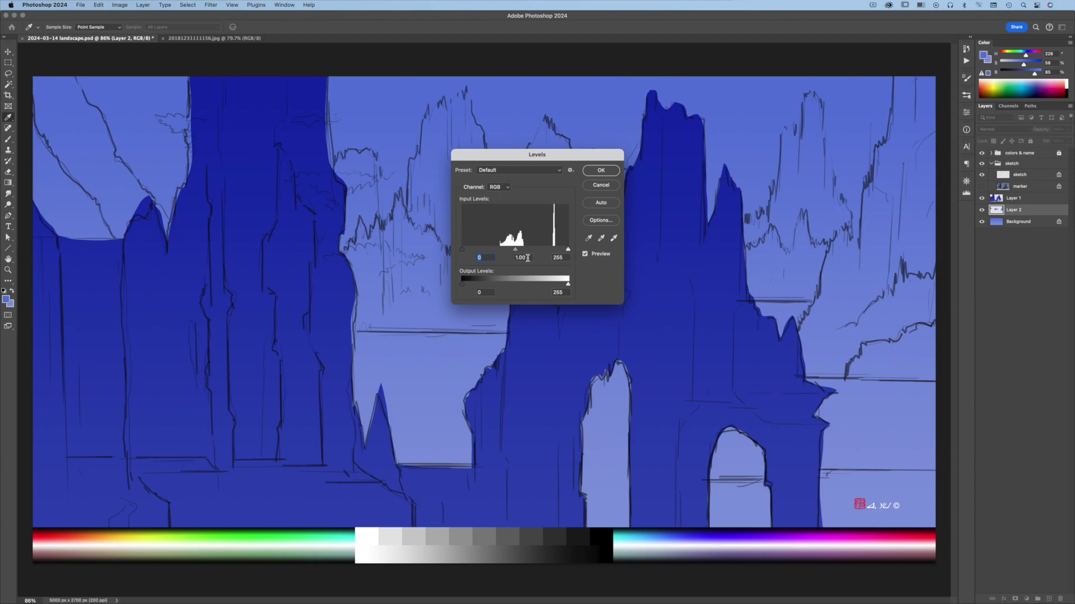
key(Tab)
text(.55)
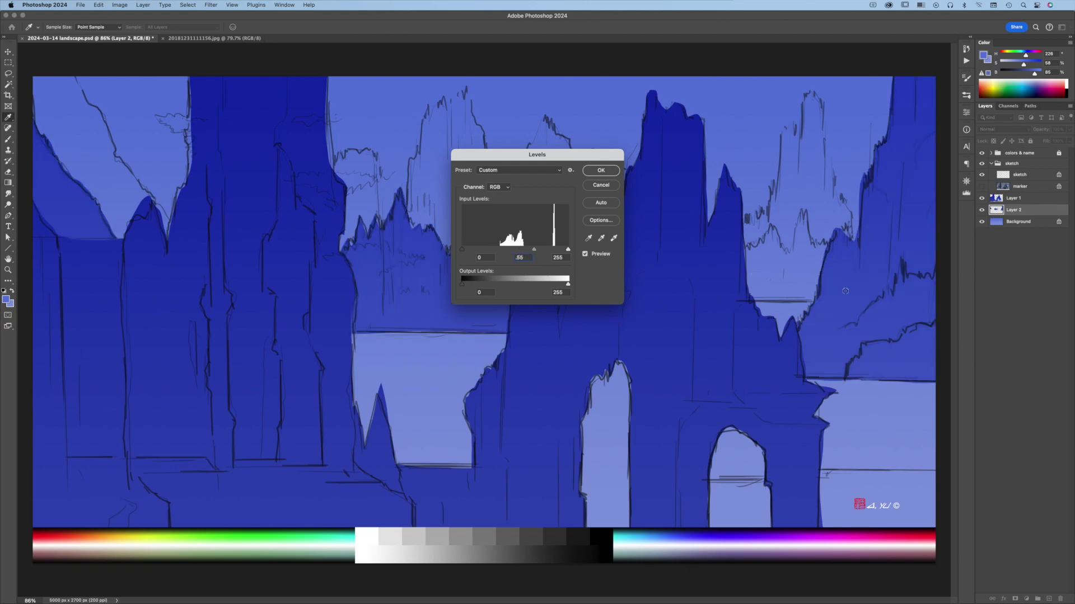
click(600, 171)
- Lasso the farthest mountains behind the middle range on the Background layer and copy them to a new layer
key(l)
click(1044, 223)
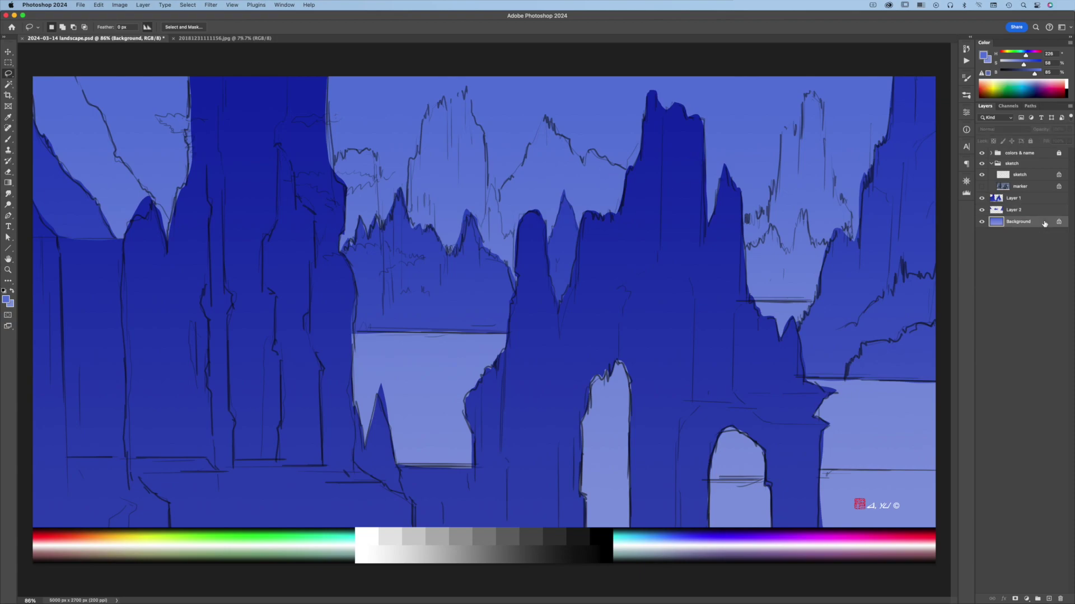
mouse_move(72, 64)
mouse_down()
mouse_move(237, 326)
mouse_move(326, 167)
mouse_move(379, 158)
mouse_move(396, 190)
mouse_move(451, 93)
mouse_move(503, 187)
mouse_move(544, 115)
mouse_move(631, 177)
mouse_move(652, 305)
mouse_move(398, 312)
mouse_move(197, 355)
mouse_move(27, 259)
mouse_move(53, 60)
mouse_up()
mouse_move(735, 243)
mouse_down()
mouse_move(796, 127)
mouse_move(825, 108)
mouse_move(858, 309)
mouse_move(718, 305)
mouse_up()
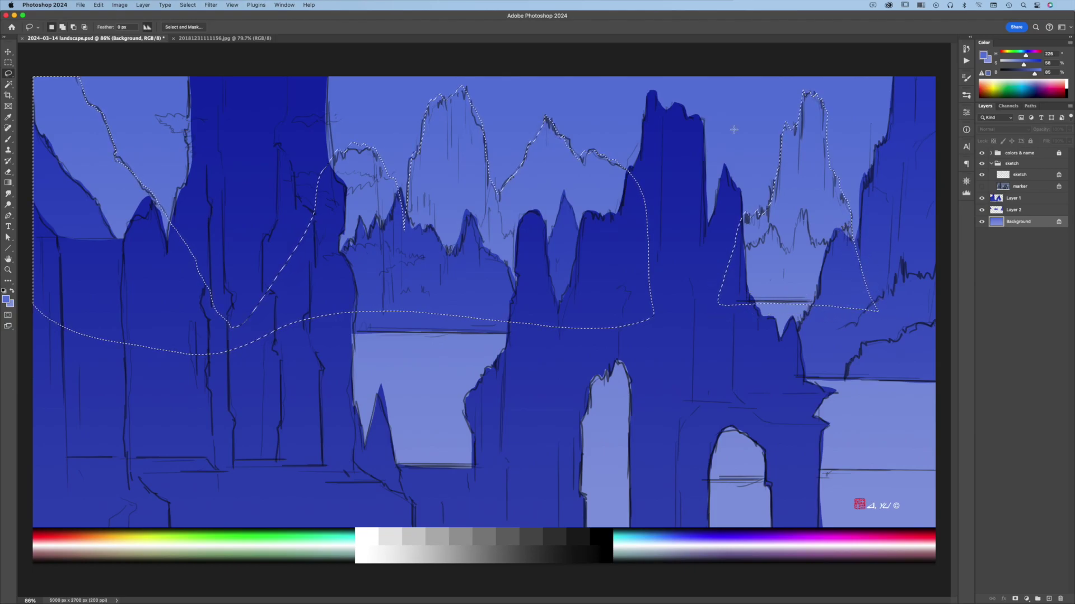
click(143, 5)
mouse_move(224, 16)
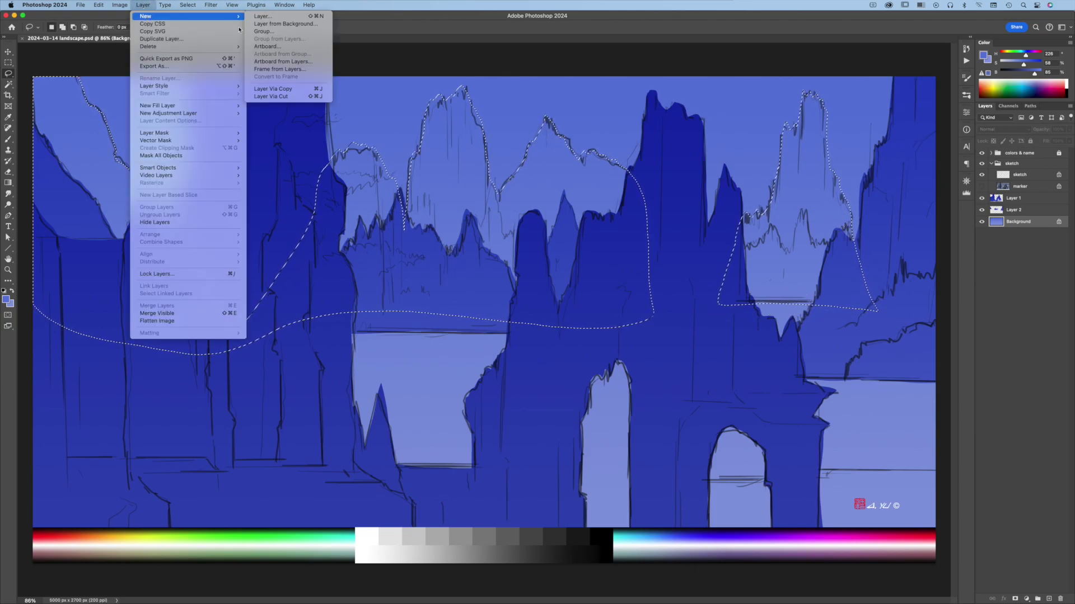
click(302, 90)
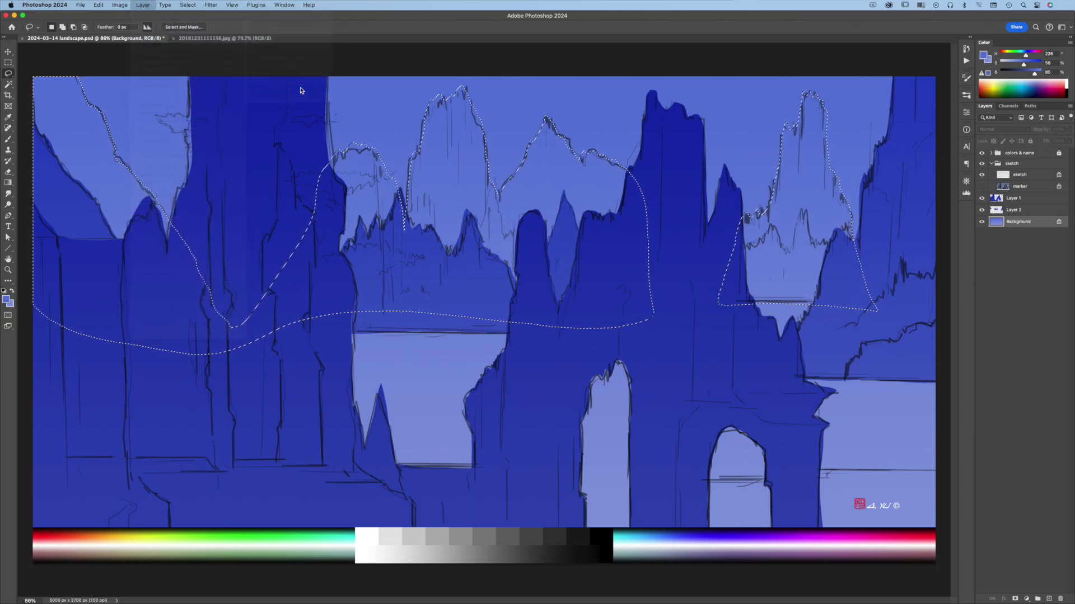
- Darken the farthest-mountain layer with Levels by setting the midtone input to .8
click(120, 5)
mouse_move(185, 28)
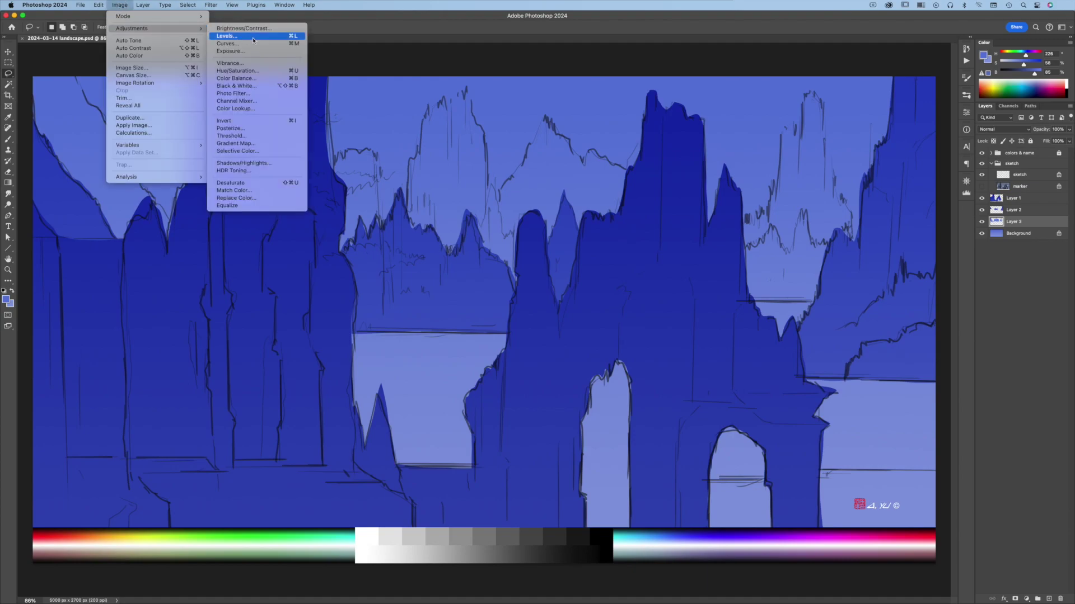
click(253, 40)
drag(585, 155, 749, 341)
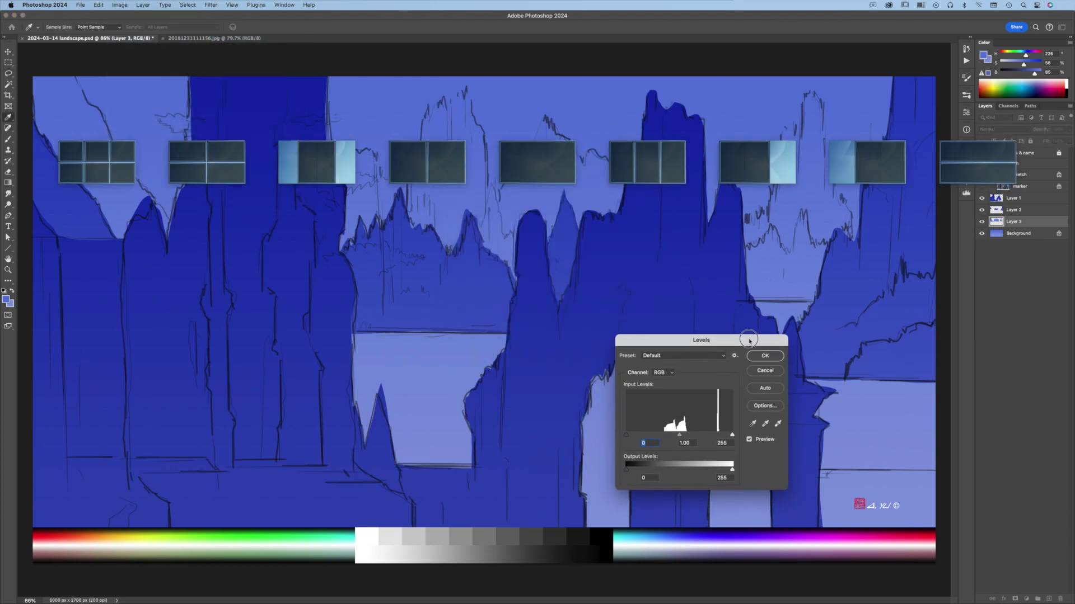
double_click(687, 444)
key(BackSpace)
text(.8)
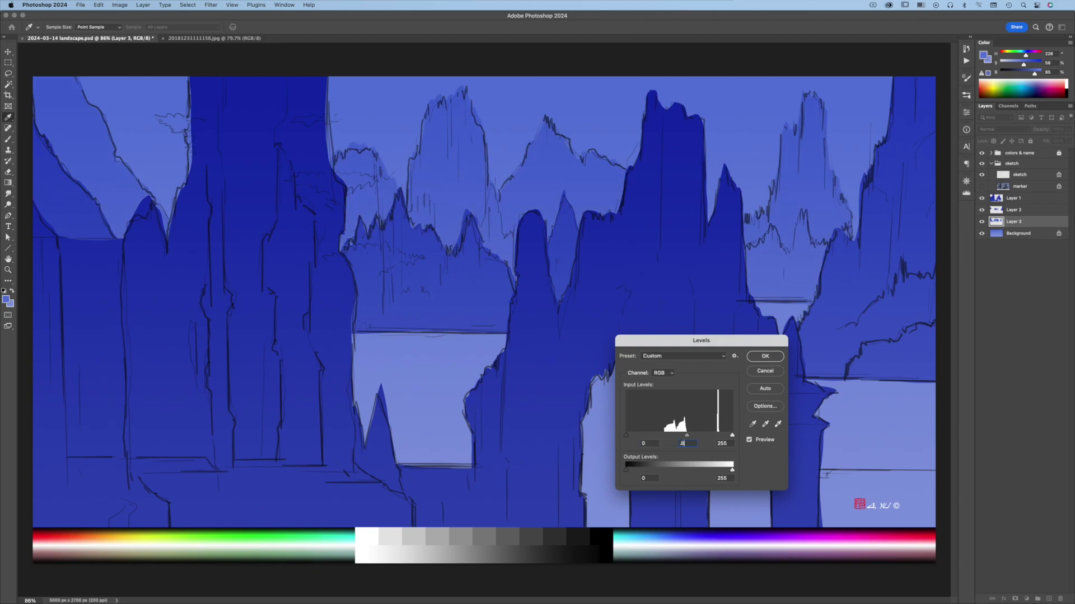
click(762, 356)
- Hide the sketch layer and rename the foreground, middle and distant mountain layers mountain1, mountain2 and mountain3
click(982, 174)
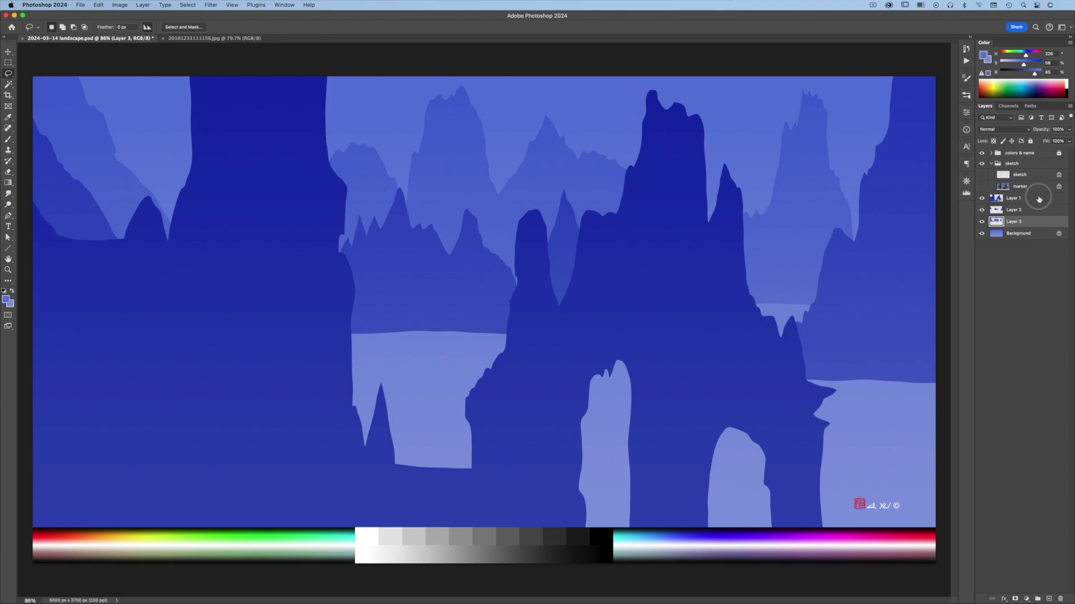
click(1015, 200)
text(mountain1)
key(Tab)
text(mountain2)
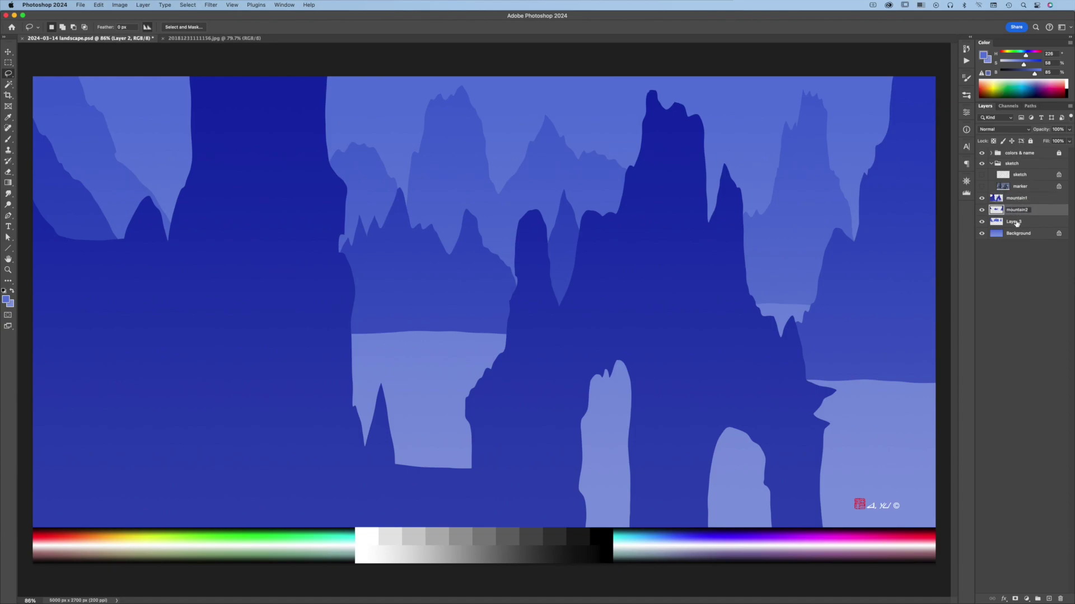
key(Tab)
text(mountain3)
key(Return)
- Desaturate the foreground mountain1 layer with Hue/Saturation to a muted grey-blue
click(1017, 195)
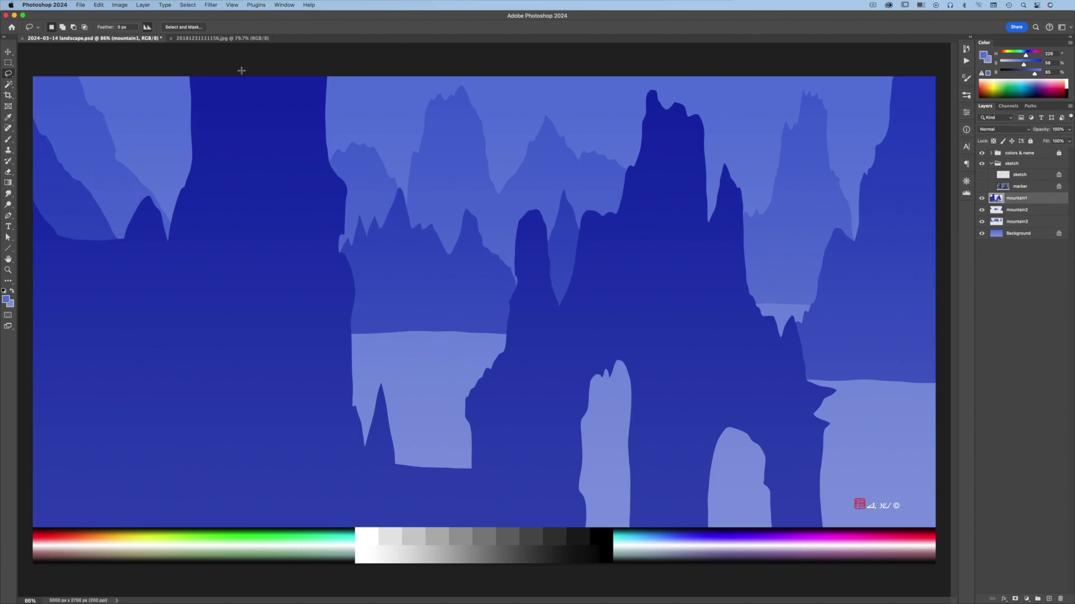
click(120, 4)
mouse_move(138, 30)
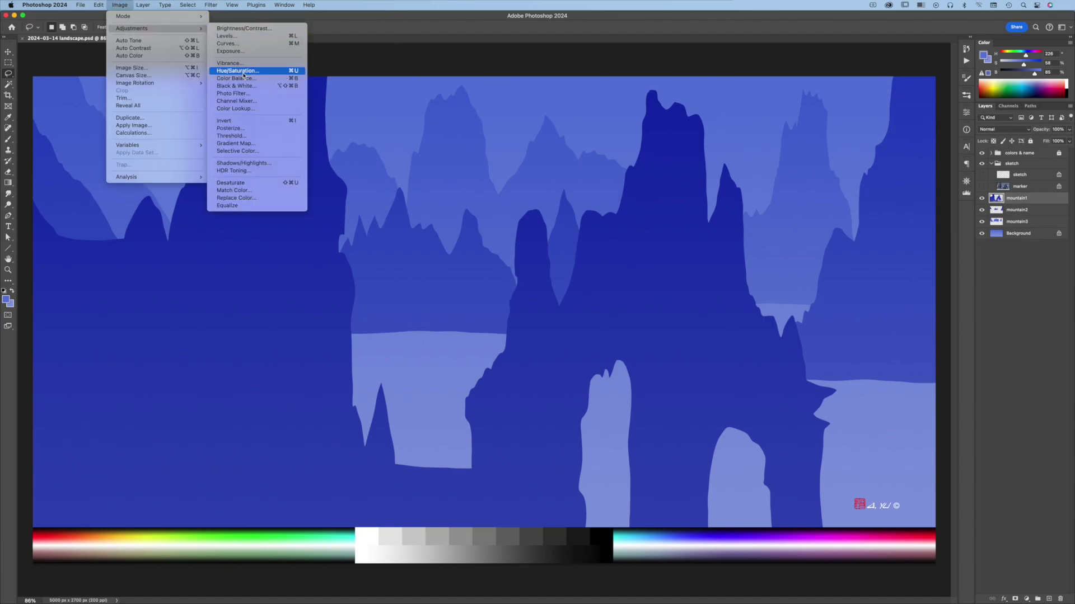
click(238, 71)
drag(516, 232, 496, 236)
click(611, 174)
key(l)
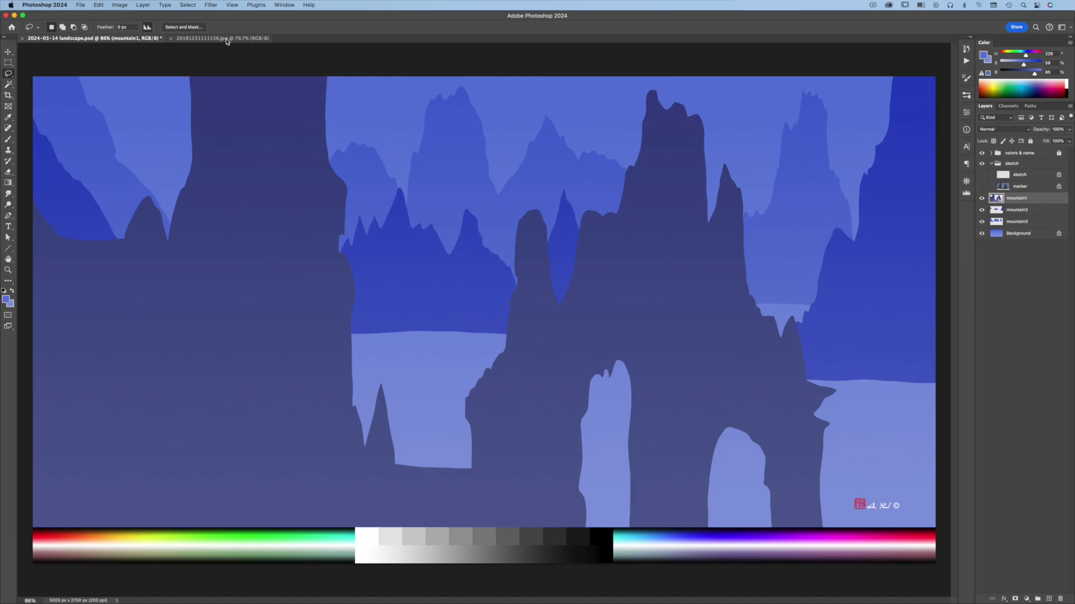
- Examine the rock colours in the coastal reference photo and close the photo
click(226, 38)
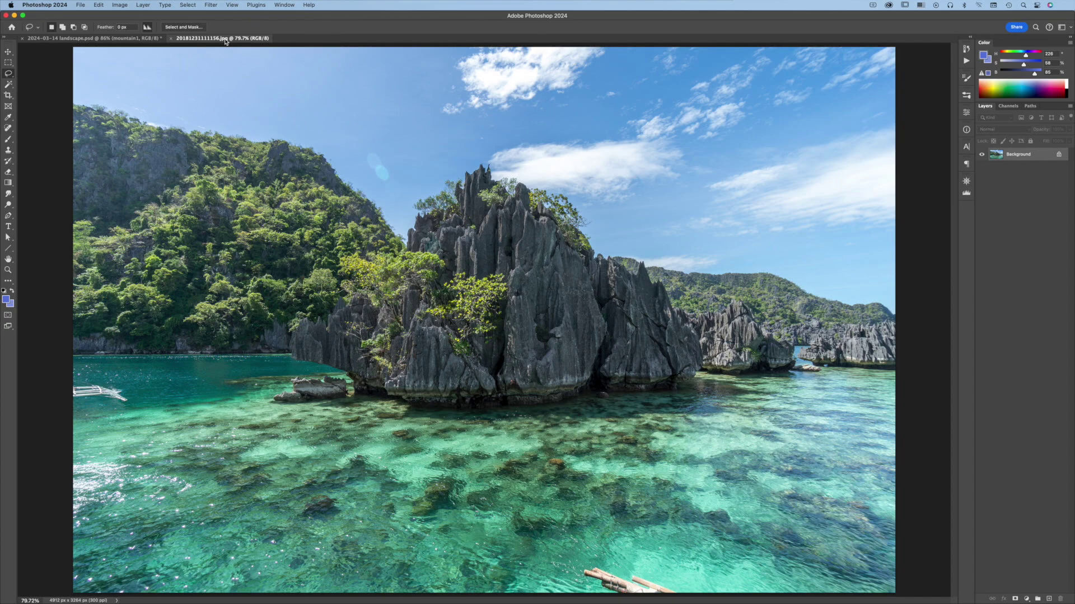
click(171, 38)
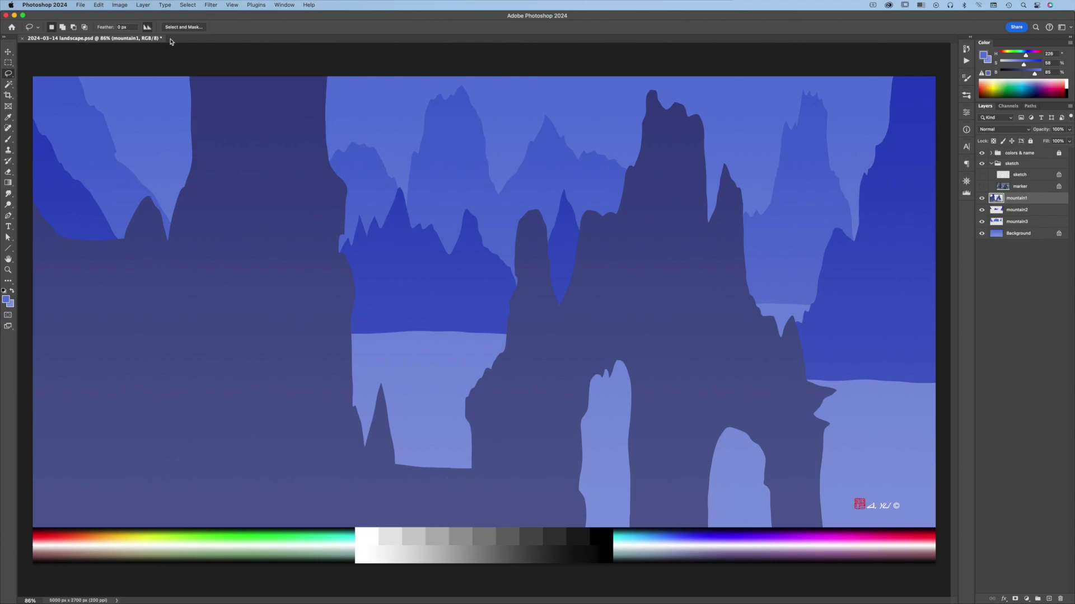
- Burn mottled texture into the mountain1 rocks with the Watercolor Salt 2 brush, raising exposure to 50% to darken the tower's edge, arches and base
key(o)
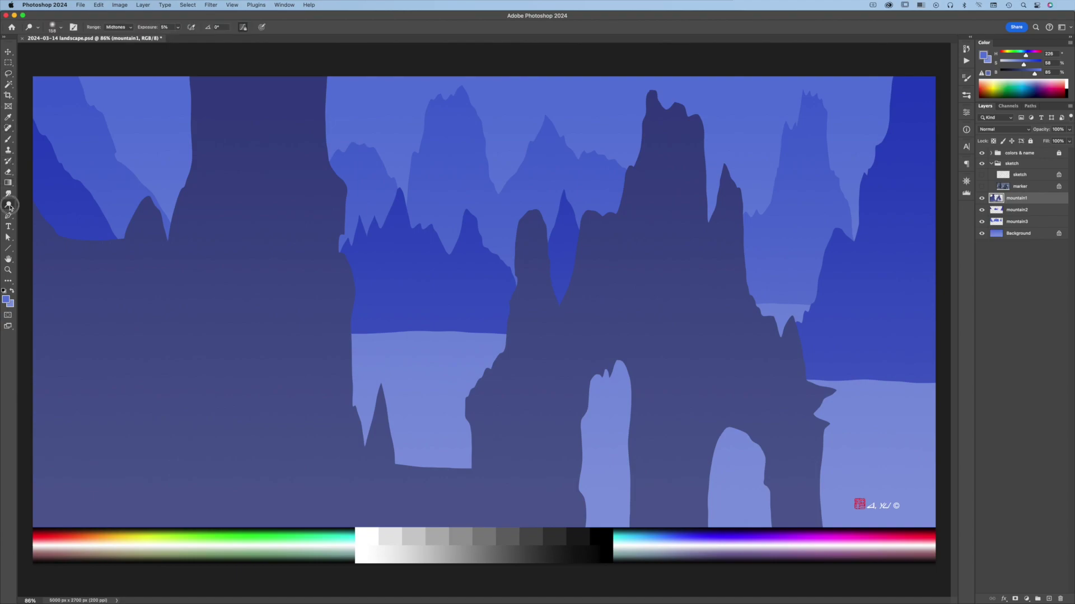
drag(9, 207, 28, 211)
click(966, 96)
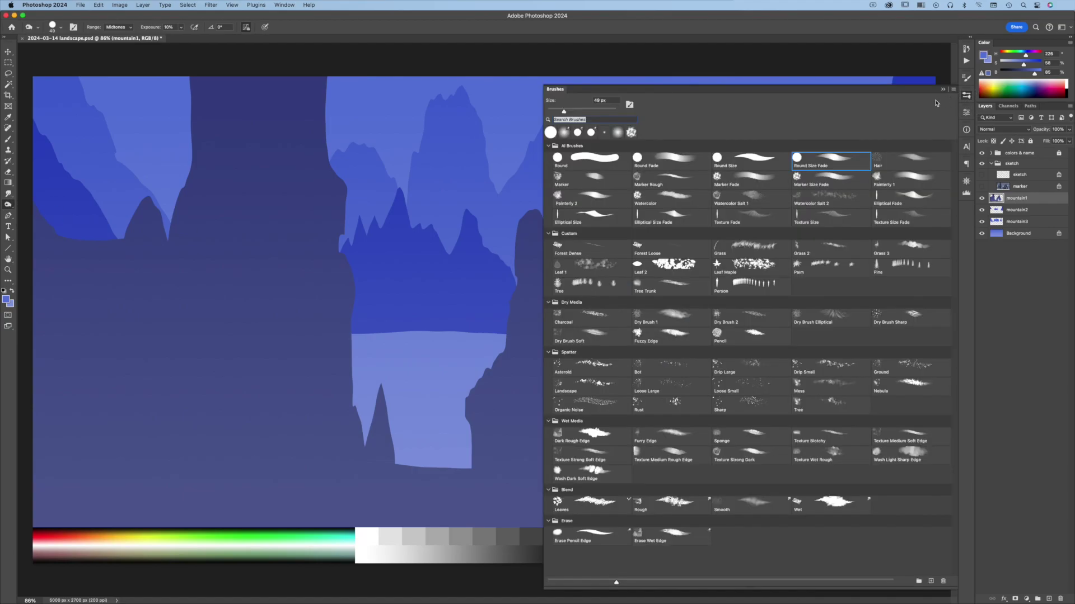
click(834, 197)
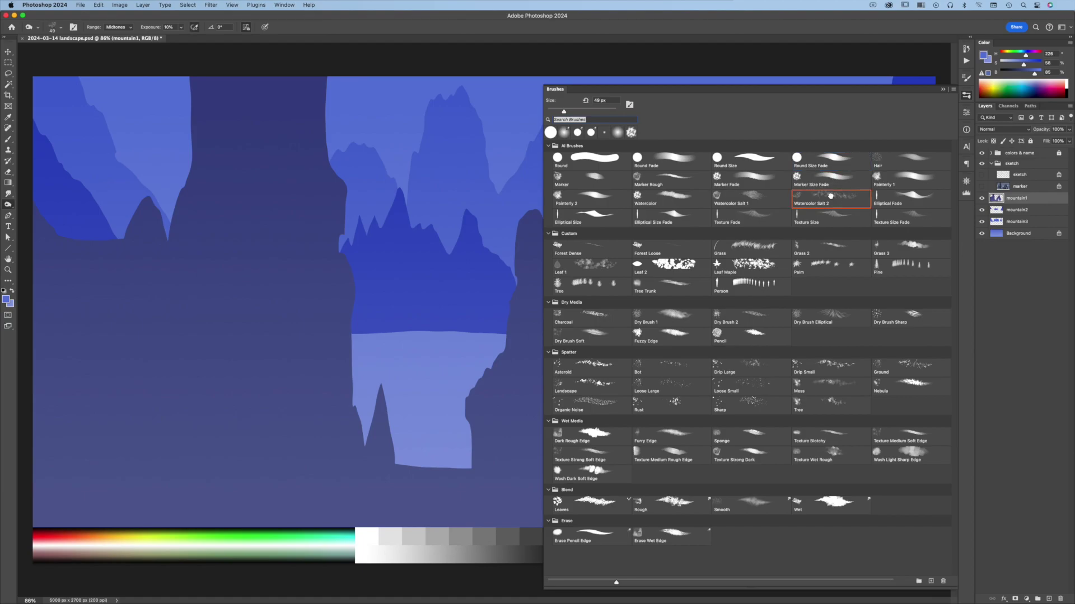
click(1035, 200)
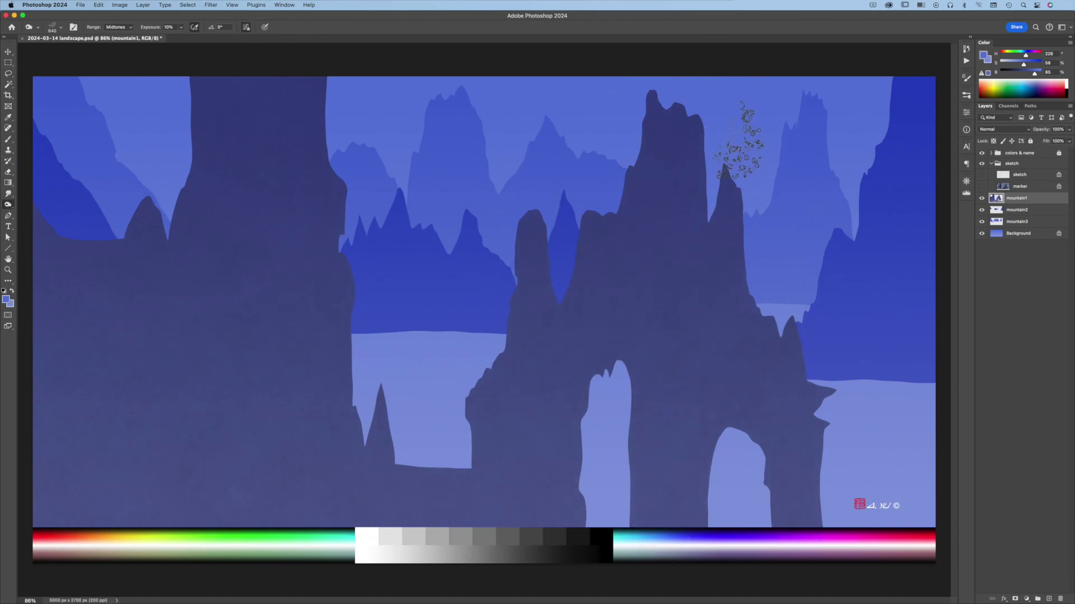
drag(322, 236, 311, 233)
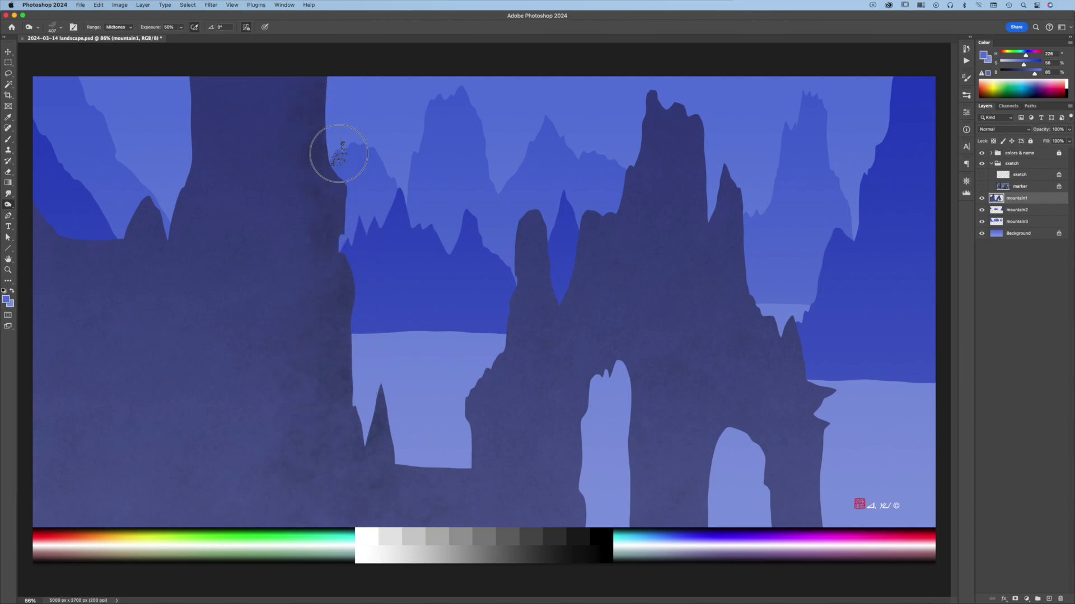
drag(728, 266, 708, 266)
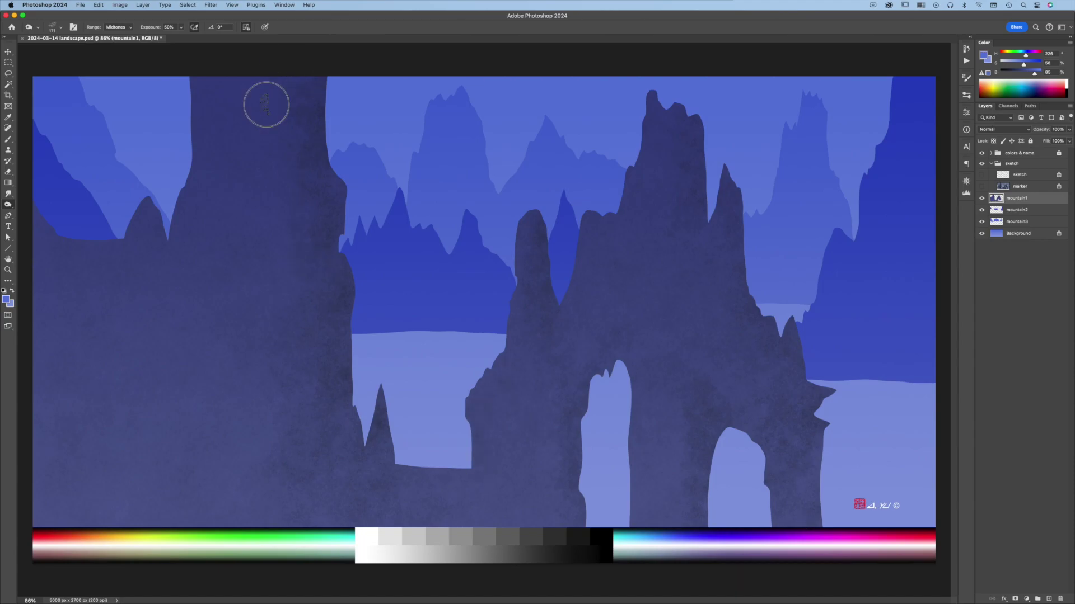
drag(62, 458, 148, 462)
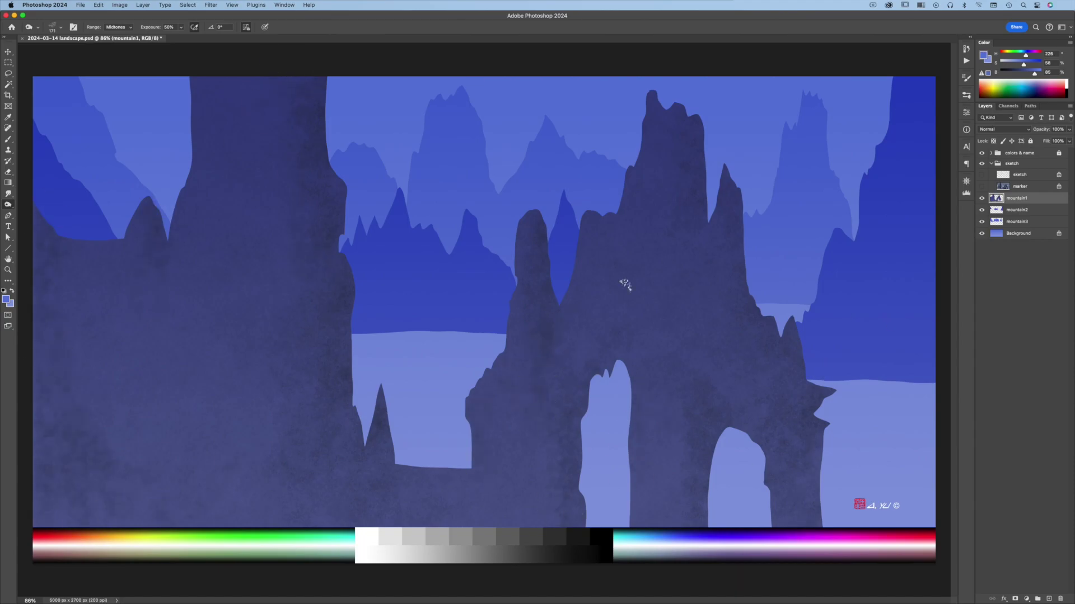
- Show the sketch and lasso the shadow areas of the foreground tower crevices, rock sides and archways along its lines
click(981, 175)
key(l)
mouse_move(207, 370)
mouse_down()
mouse_move(238, 434)
mouse_move(297, 204)
mouse_move(319, 470)
mouse_up()
mouse_move(359, 349)
mouse_down()
mouse_move(426, 537)
mouse_move(358, 351)
mouse_up()
drag(543, 212, 542, 216)
drag(702, 108, 699, 119)
drag(792, 332, 795, 381)
mouse_move(834, 428)
mouse_down()
mouse_move(703, 427)
mouse_move(725, 532)
mouse_up()
mouse_move(616, 361)
mouse_down()
mouse_move(573, 508)
mouse_move(610, 540)
mouse_up()
mouse_move(728, 166)
mouse_down()
mouse_move(753, 322)
mouse_move(699, 257)
mouse_move(728, 388)
mouse_up()
- Darken the selected shadow areas on mountain1 by lowering the Levels midtone input, and deselect them
click(120, 5)
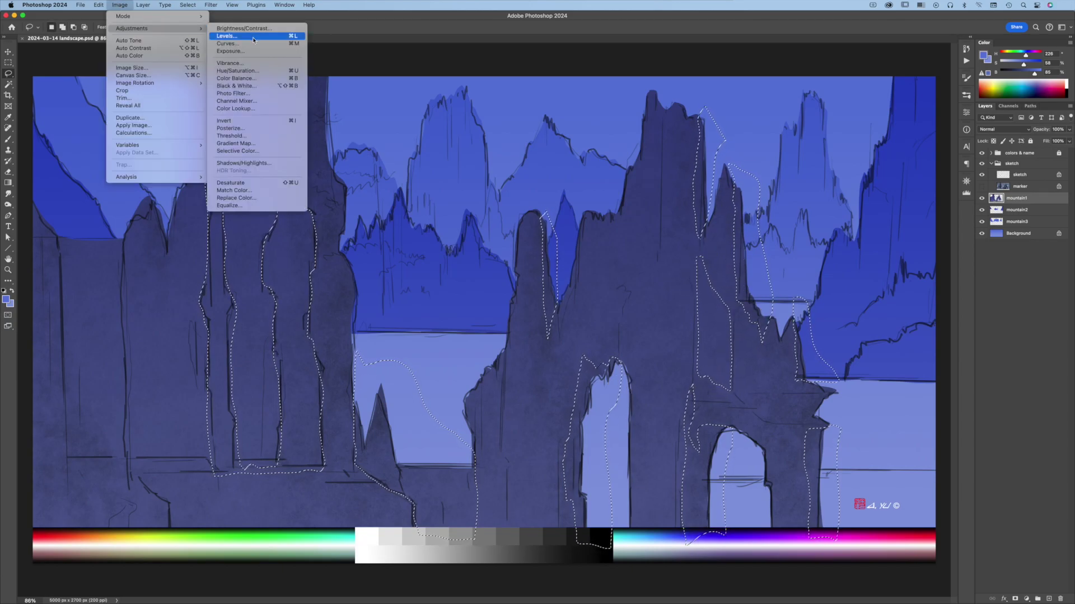
click(224, 43)
double_click(685, 443)
scroll(689, 443, down, 5)
text(0.7)
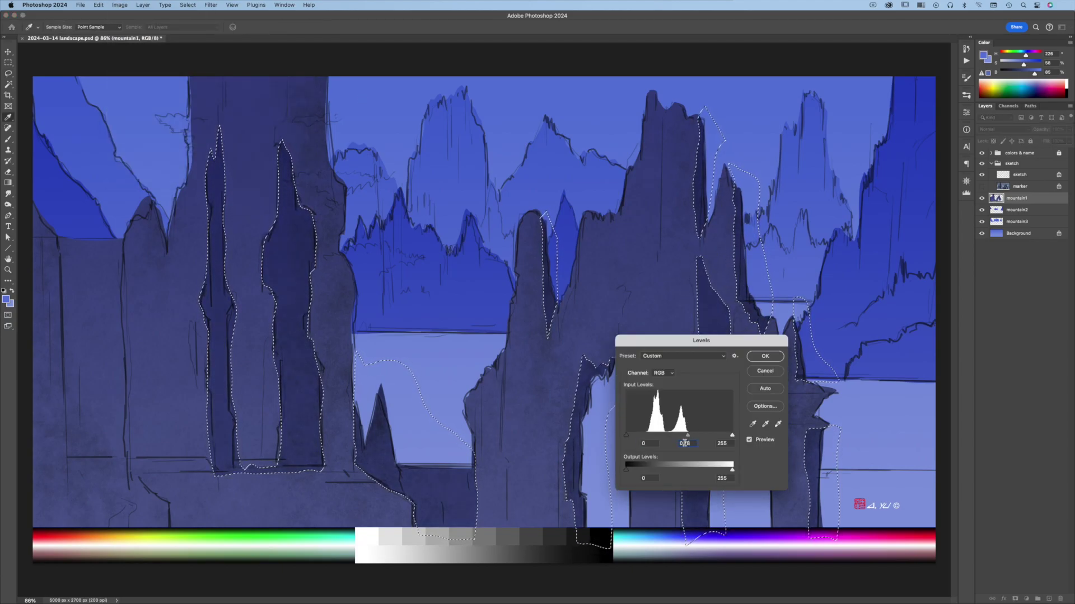
key(Return)
key(ctrl+d)
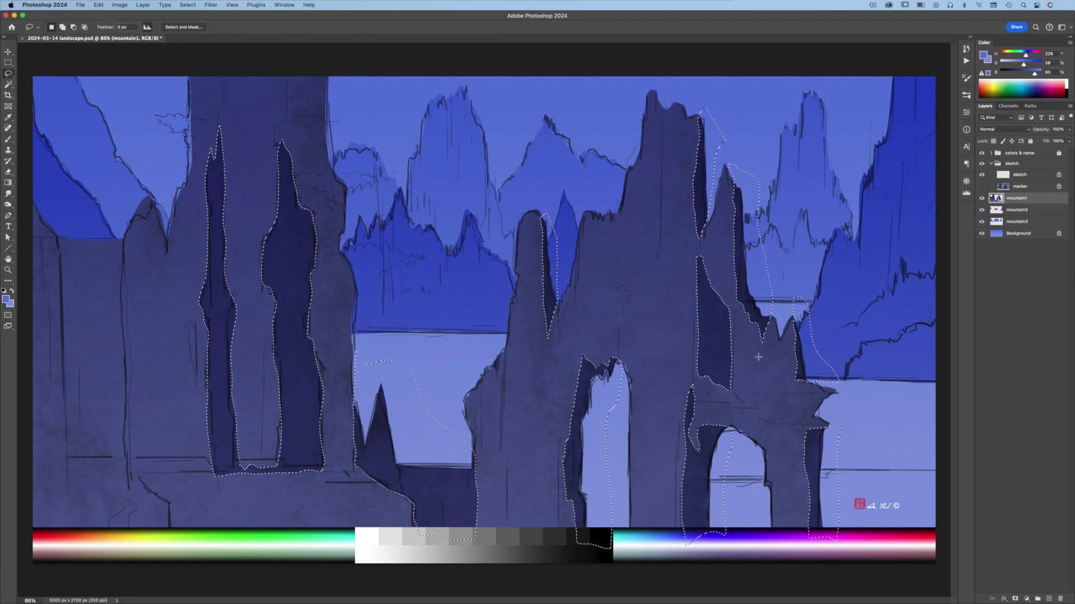
- Lock mountain1's transparent pixels, hide the sketch, and smudge the shadow edges on the tower and arch with the Rough blend brush
click(967, 97)
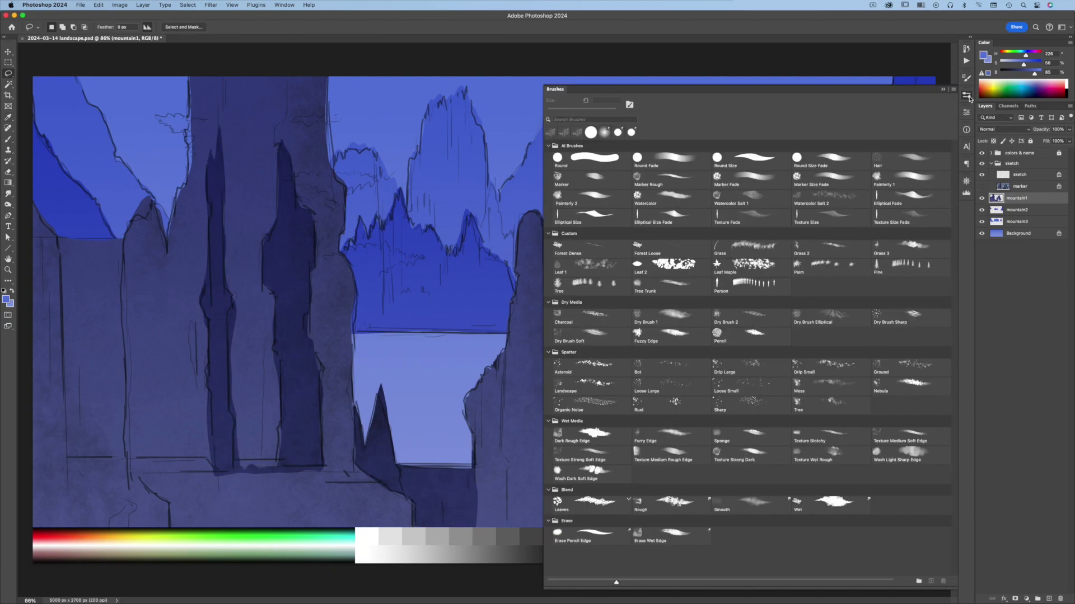
click(680, 498)
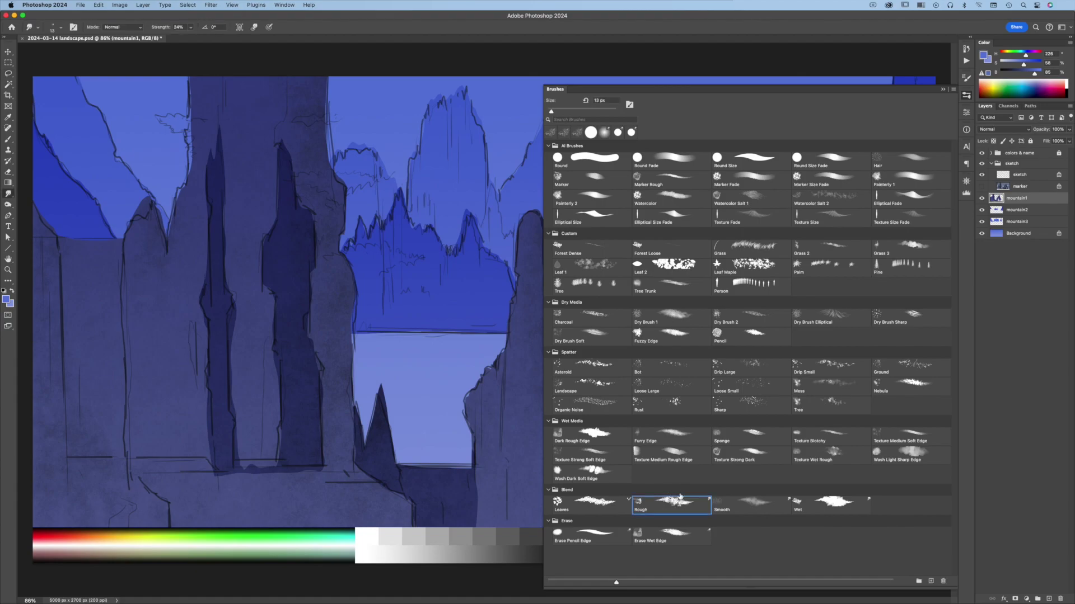
click(1038, 199)
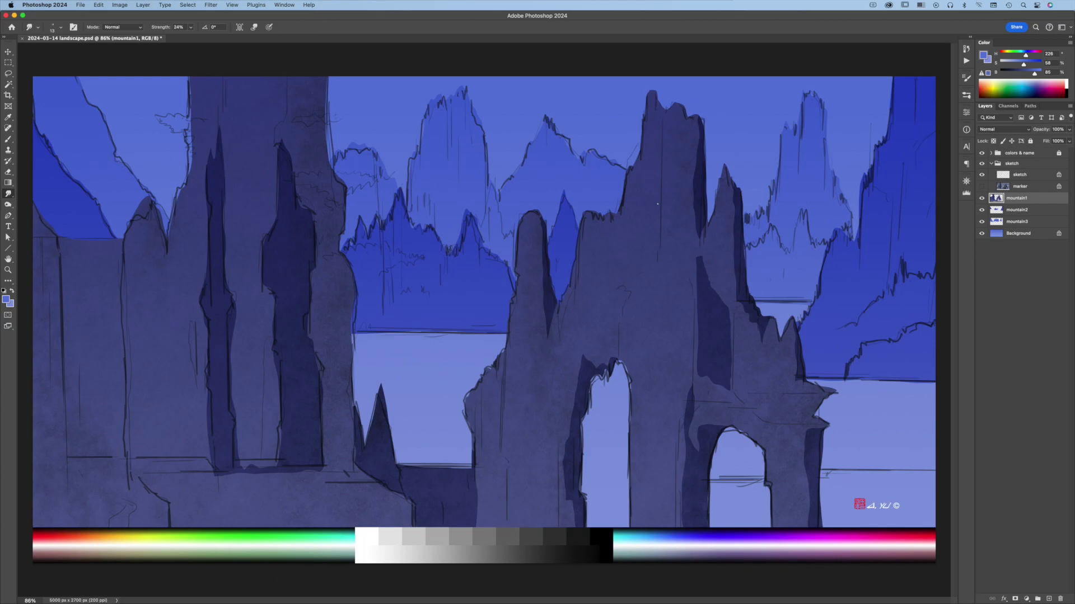
right_click(11, 195)
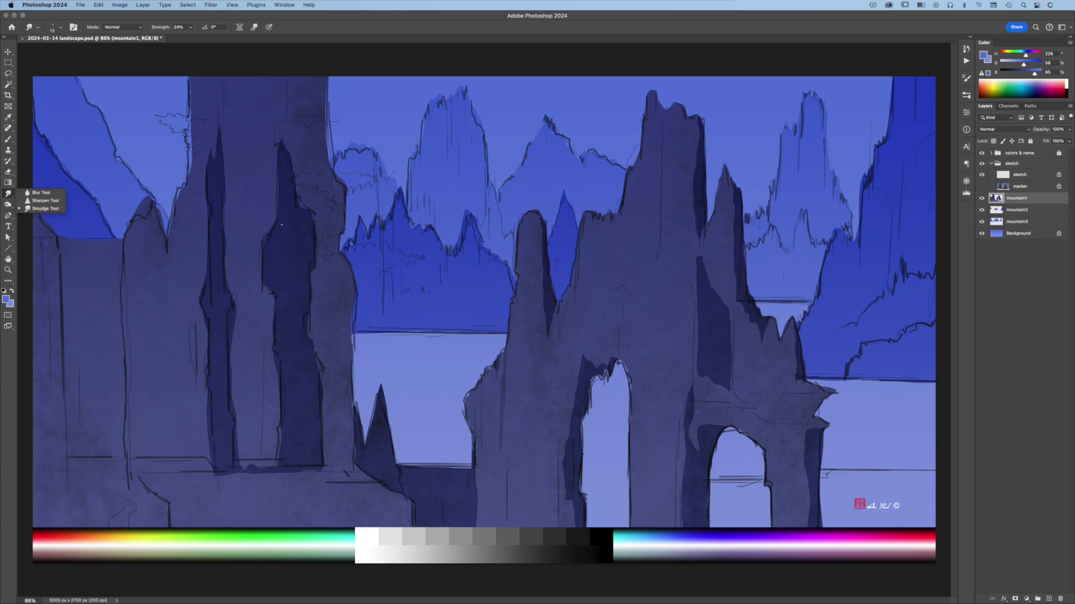
drag(285, 225, 296, 223)
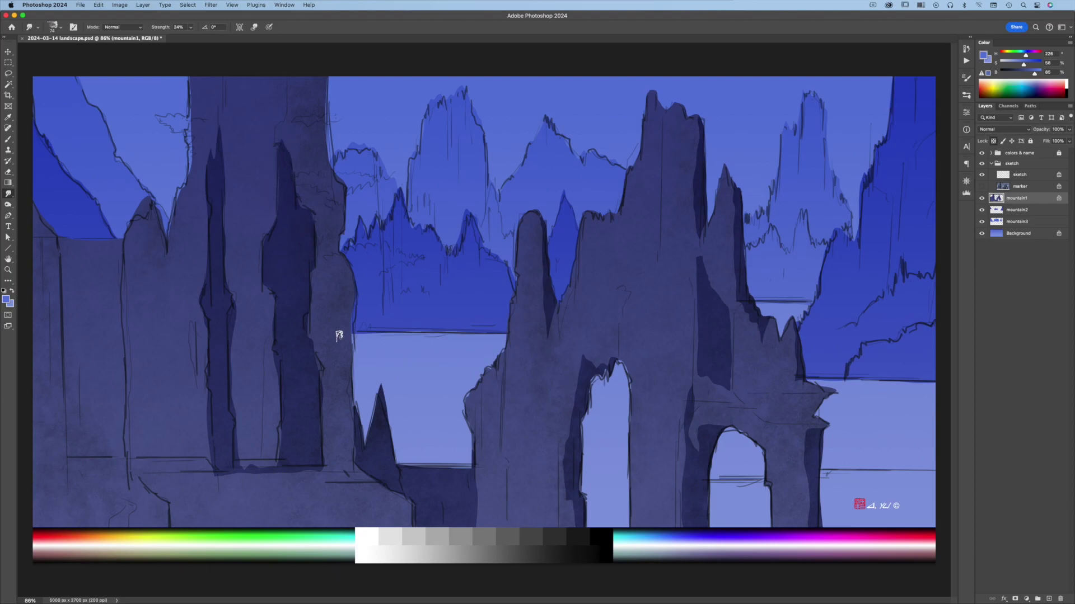
click(982, 175)
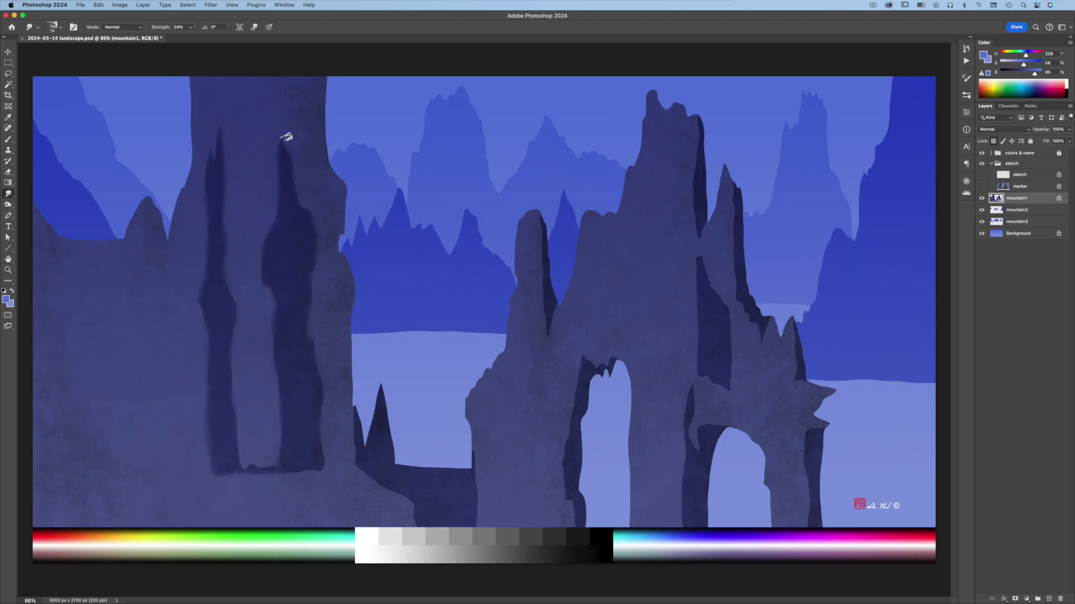
mouse_move(596, 370)
mouse_down()
mouse_move(575, 385)
mouse_move(573, 497)
mouse_up()
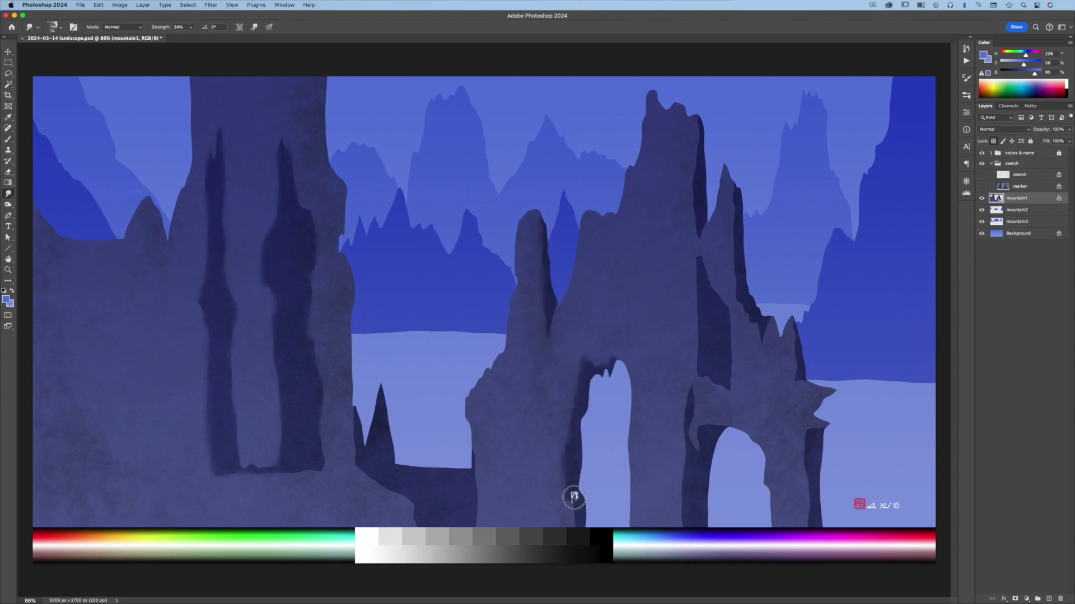